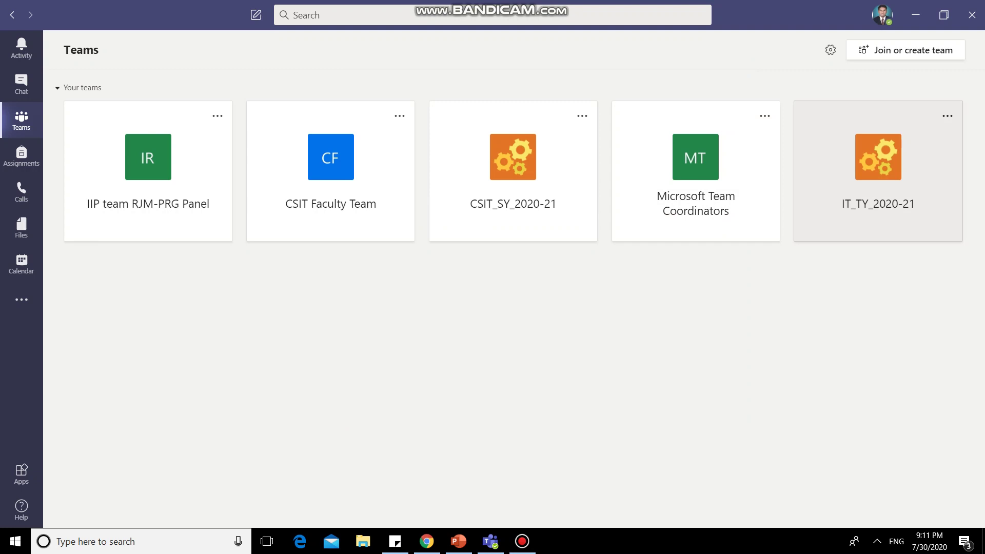
- Open the IT_TY_2020-21 team and list its hidden channels
click(877, 171)
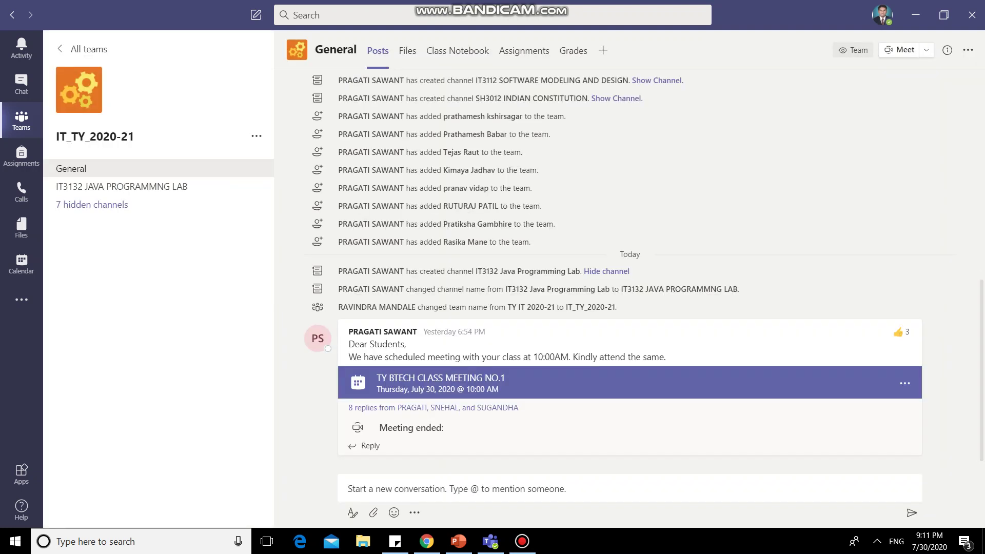
click(149, 204)
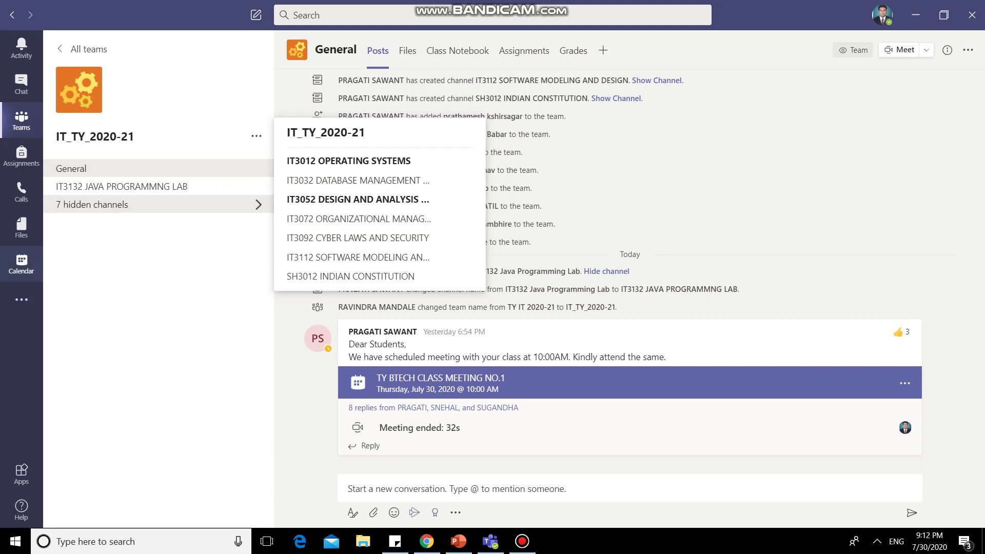
- Start scheduling a new meeting from the calendar and title it "Lecture on Java Programming introduction"
click(21, 263)
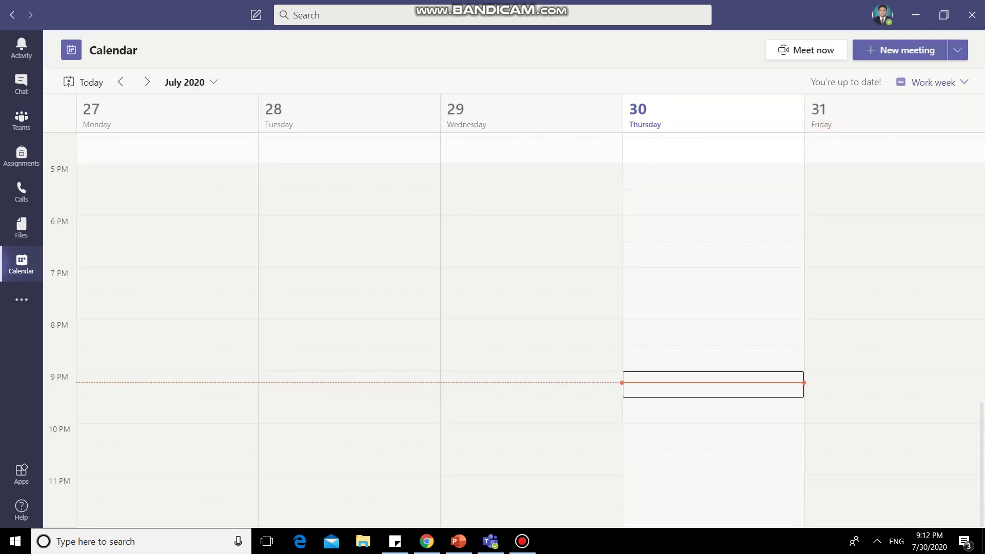
click(957, 49)
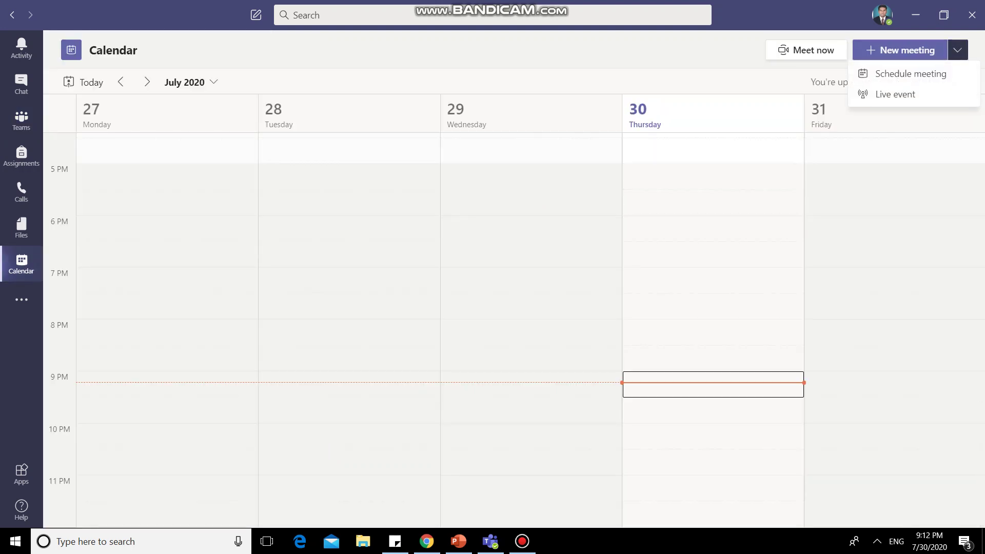
click(918, 76)
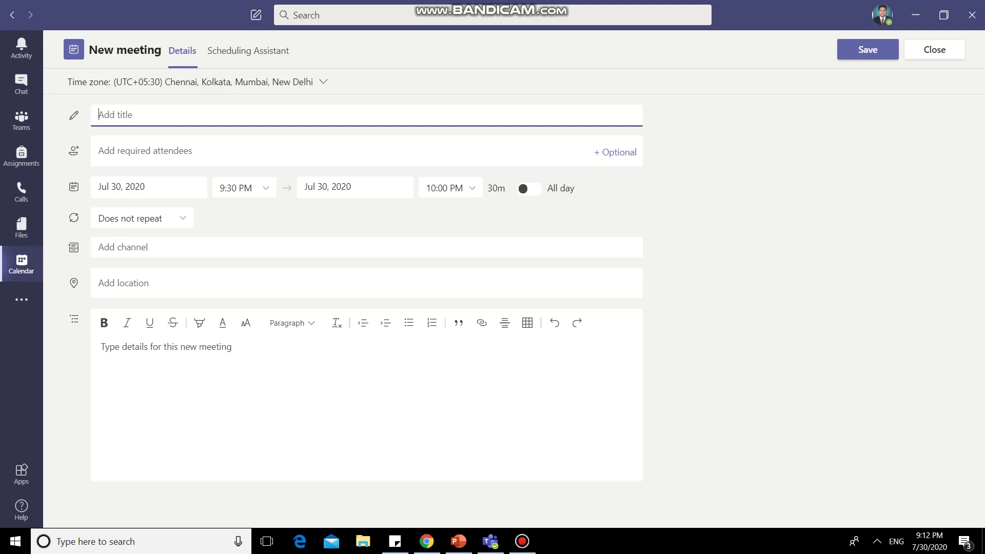
text(Lecture on Java Programmin =g)
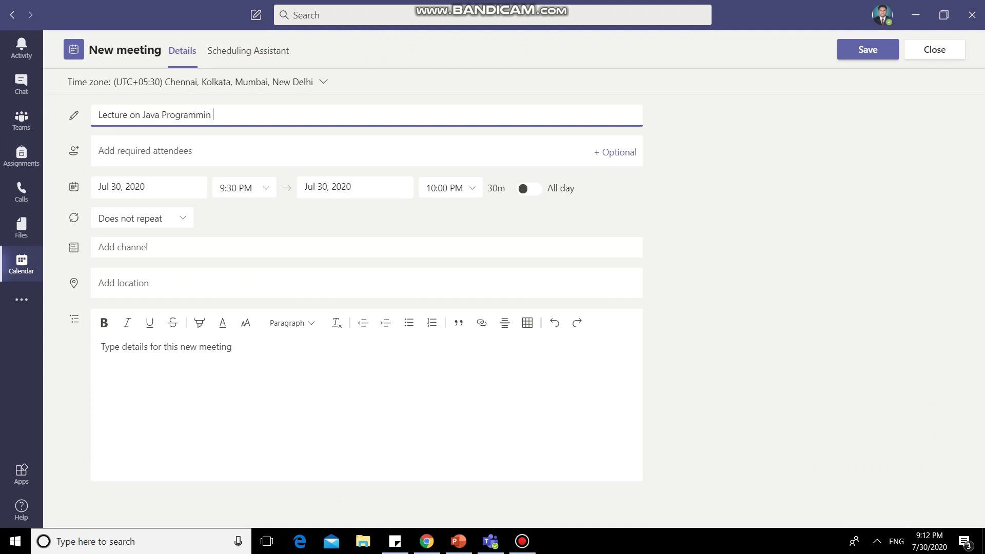
key(BackSpace)
key(BackSpace)
key(BackSpace)
text(g introduction)
- Set the meeting for Jul 31, 2020, from 10:00 AM to 11:00 AM
click(149, 187)
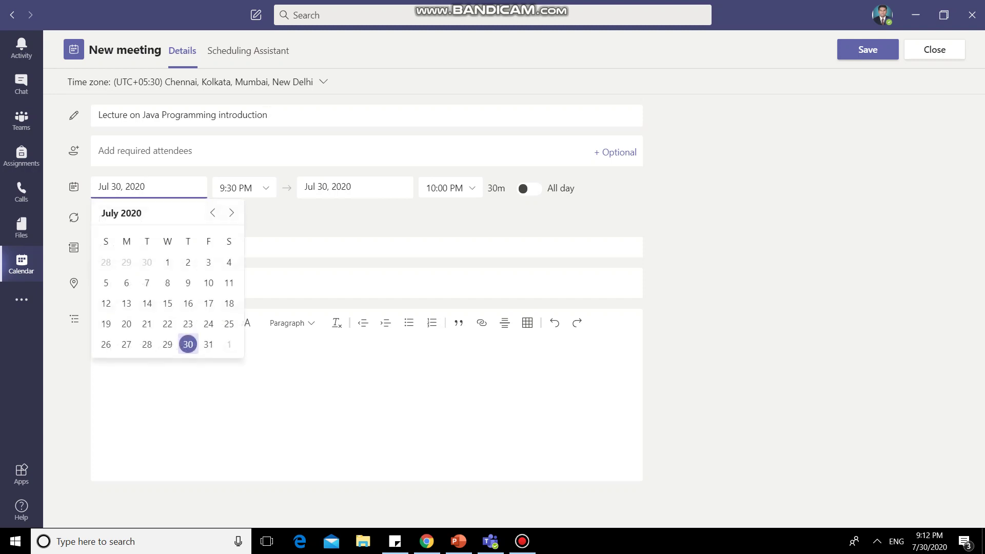
click(208, 344)
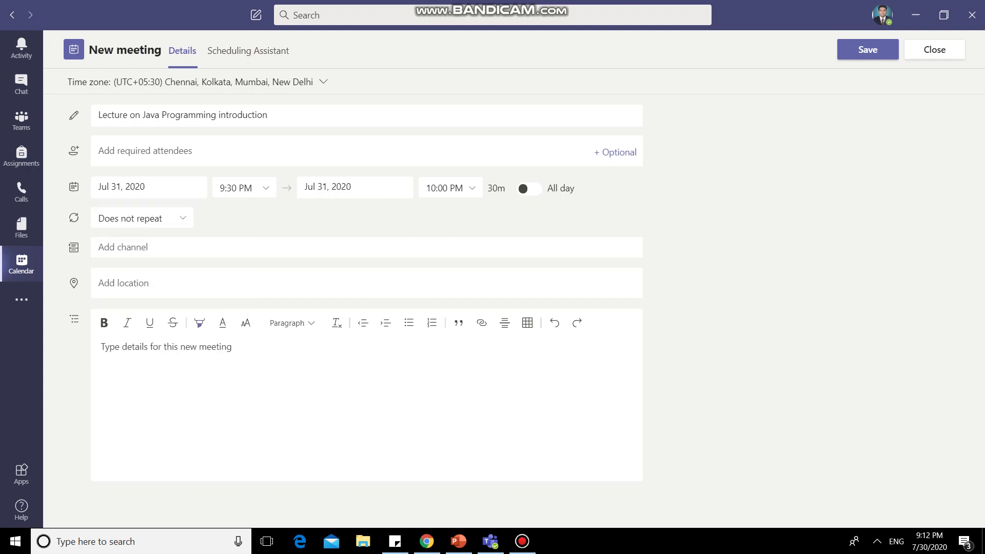
key(Tab)
click(236, 187)
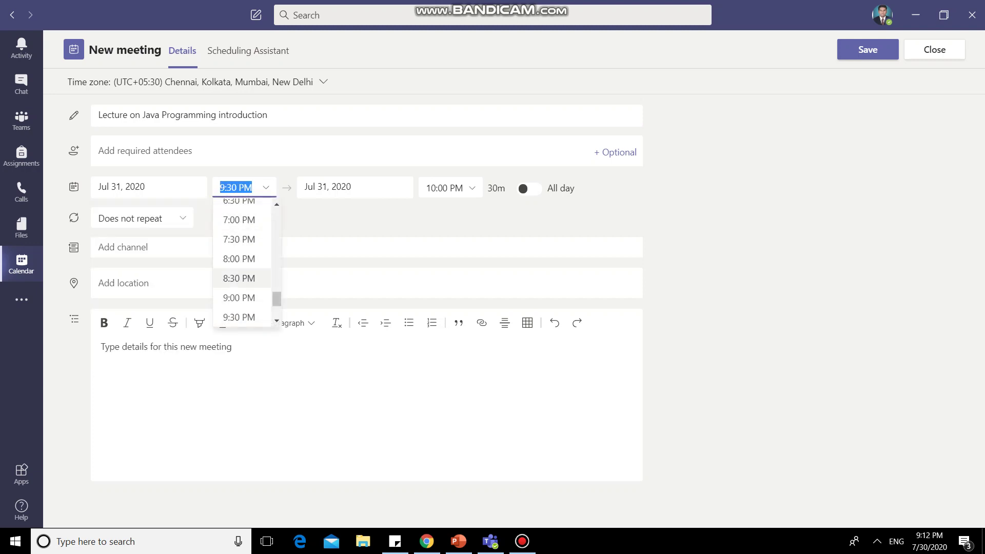
scroll(241, 262, up, 5)
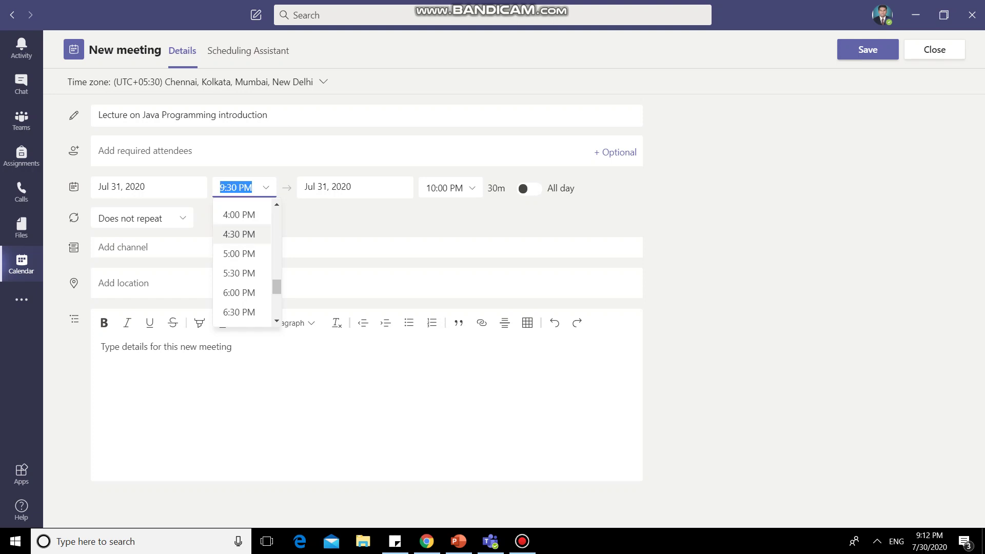
scroll(241, 262, up, 3)
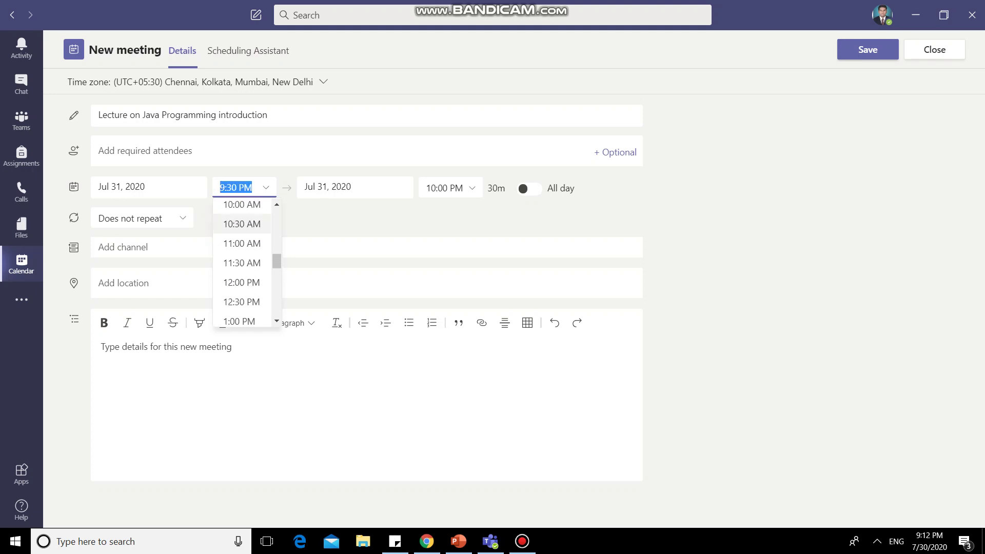
click(241, 204)
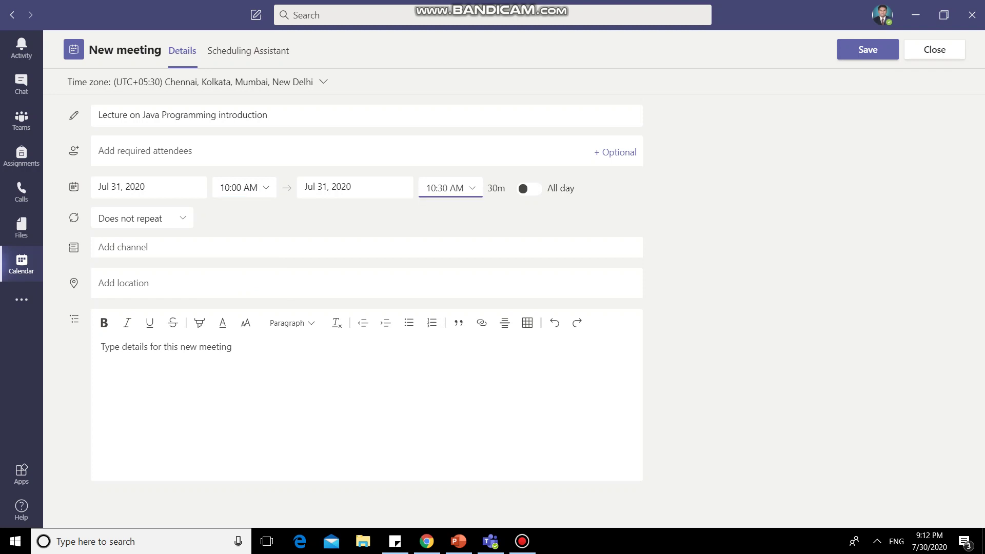
click(445, 188)
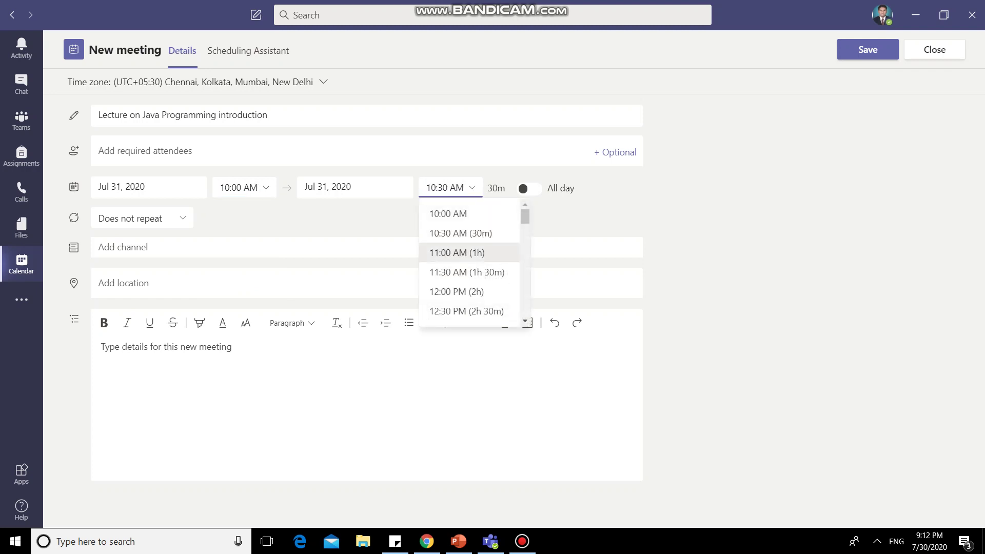
click(456, 253)
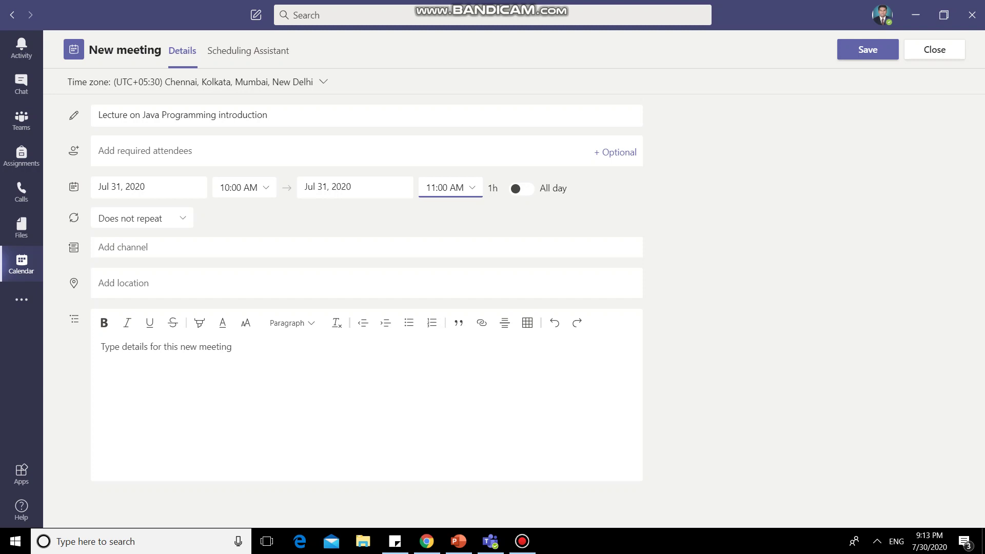
- Make the meeting repeat every weekday (Mon - Fri)
click(139, 218)
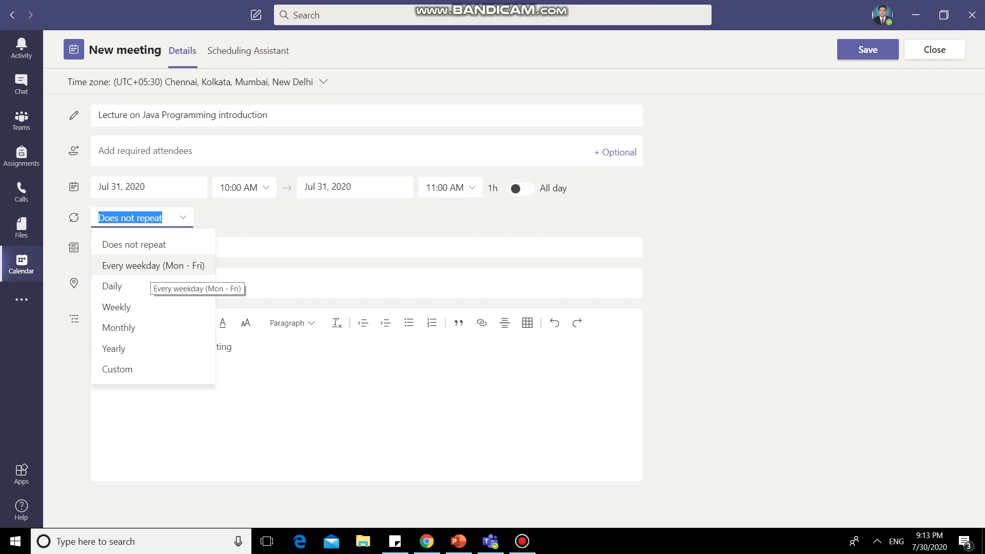
click(153, 265)
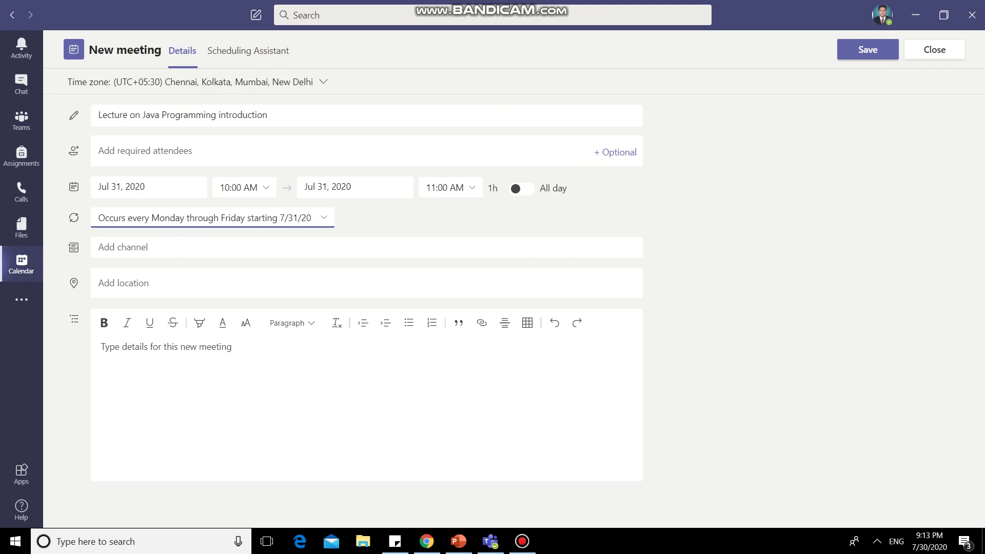
click(205, 218)
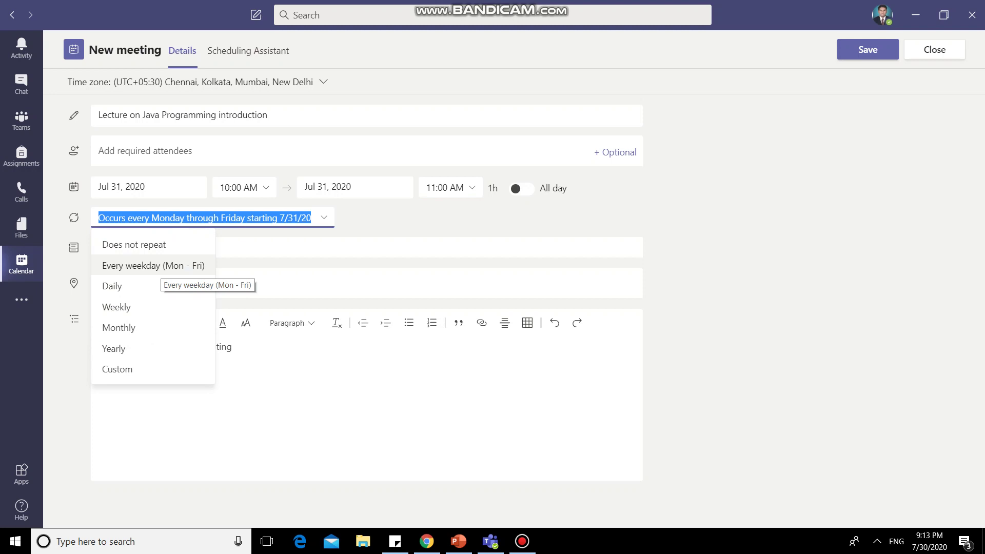
key(Return)
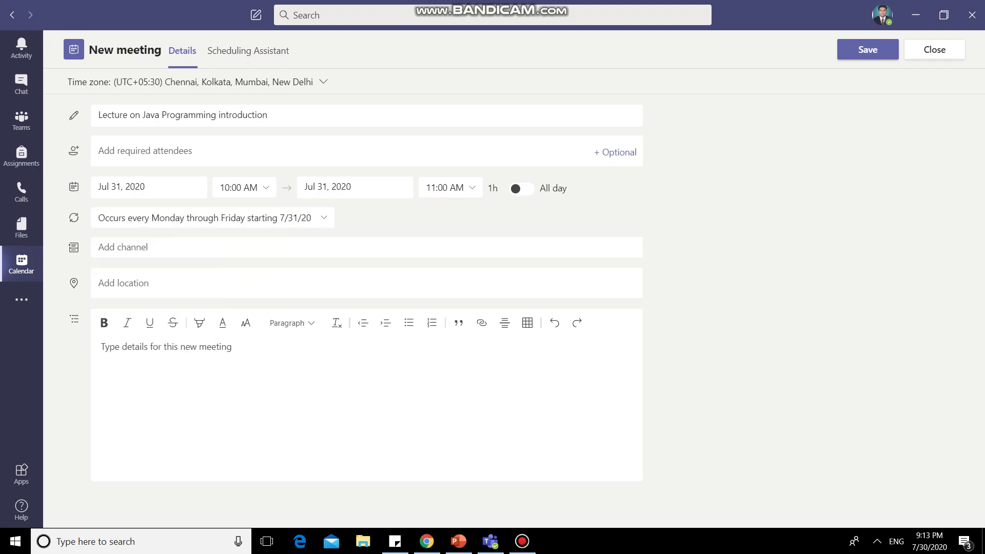
- Assign the meeting to the IT3132 JAVA PROGRAMMNG LAB channel of the IT_TY_2020-21 team
key(Tab)
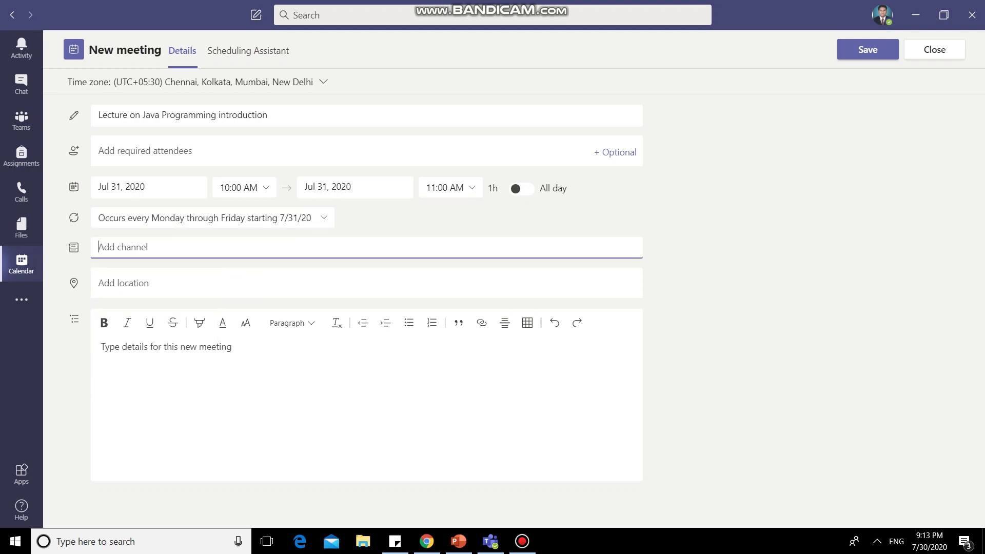
key(Up)
key(Up)
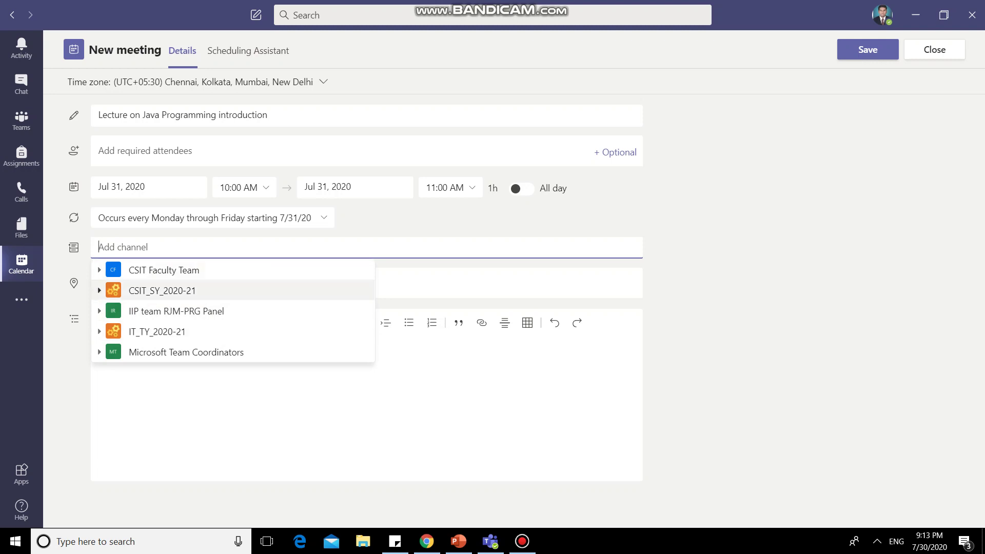
key(Down)
key(Down)
key(Down)
key(Up)
key(Up)
key(Down)
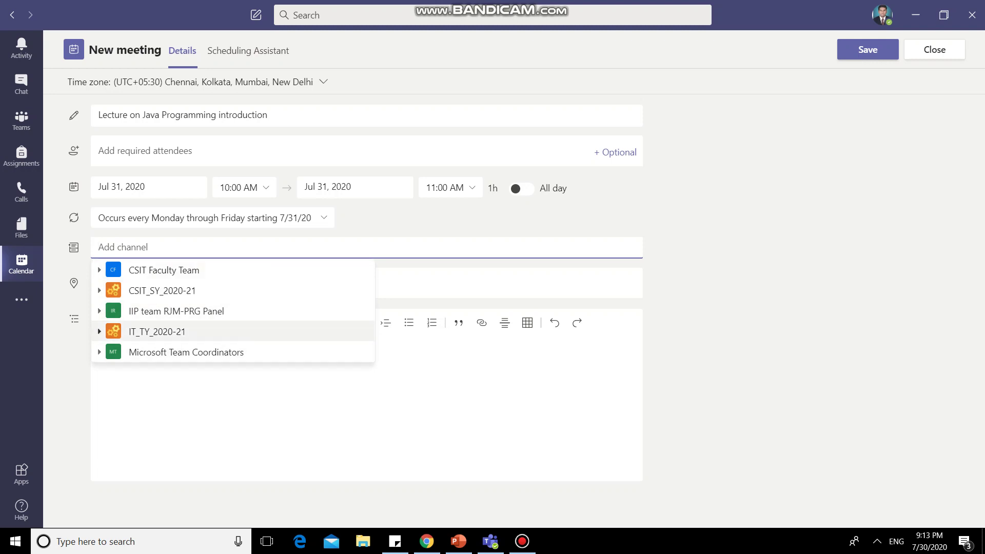
key(Right)
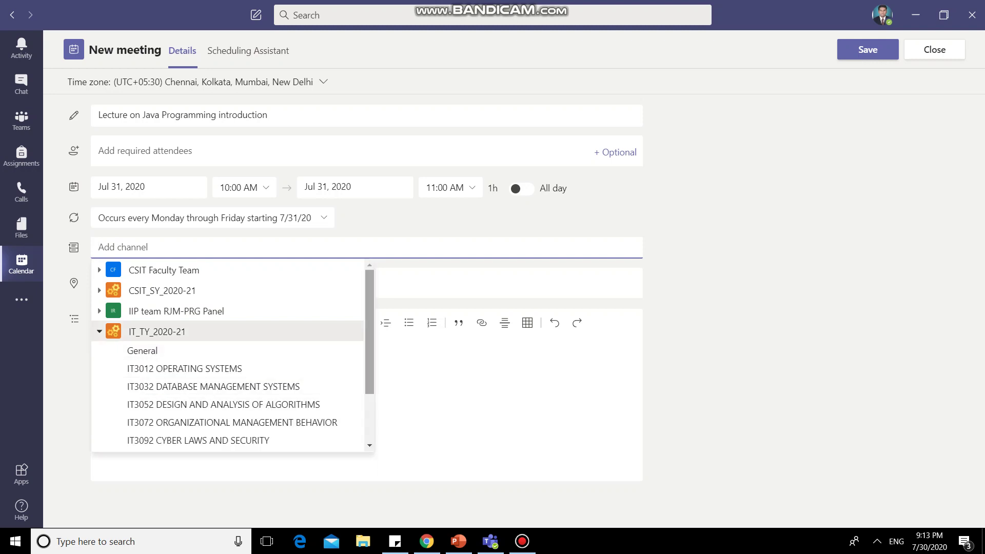
scroll(232, 354, down, 3)
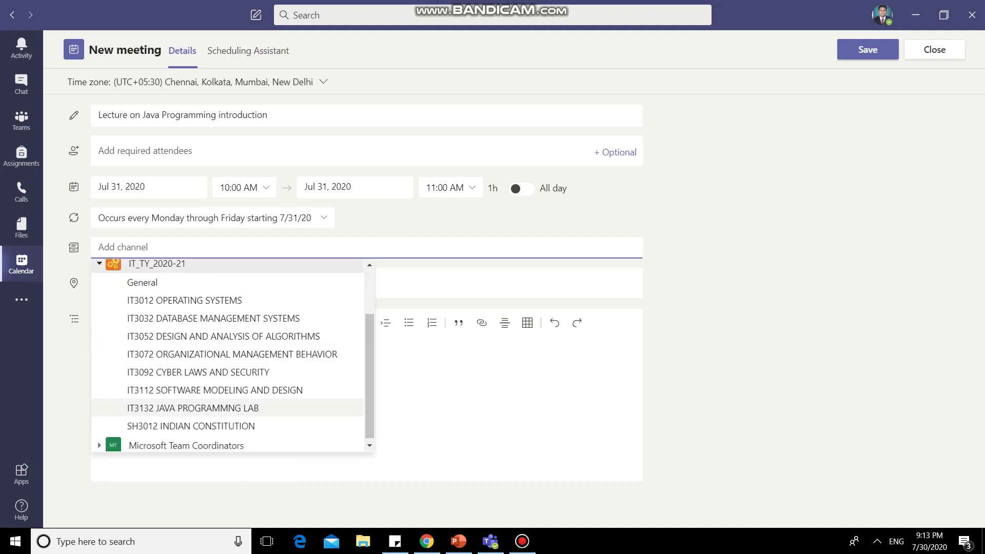
click(192, 408)
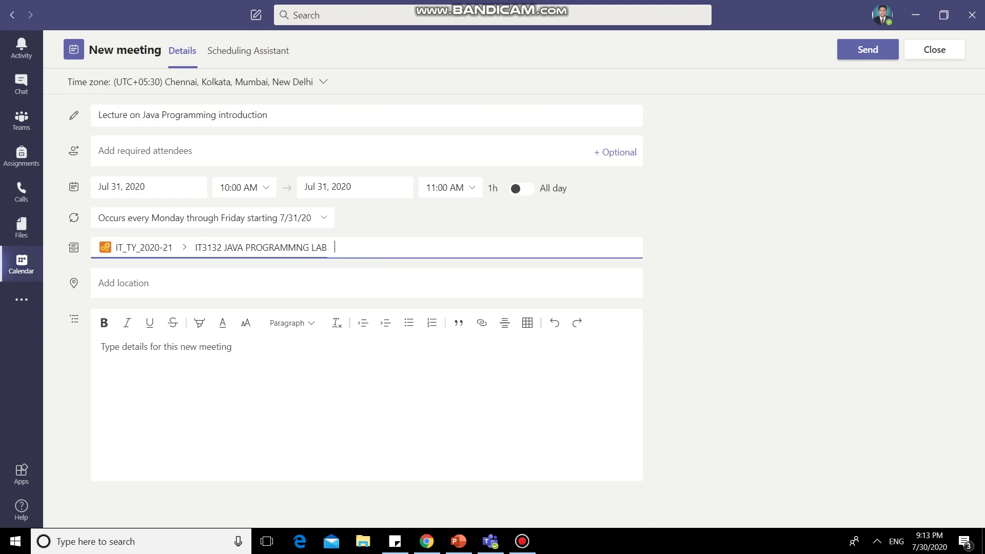
- Set the meeting location to RIT
click(124, 283)
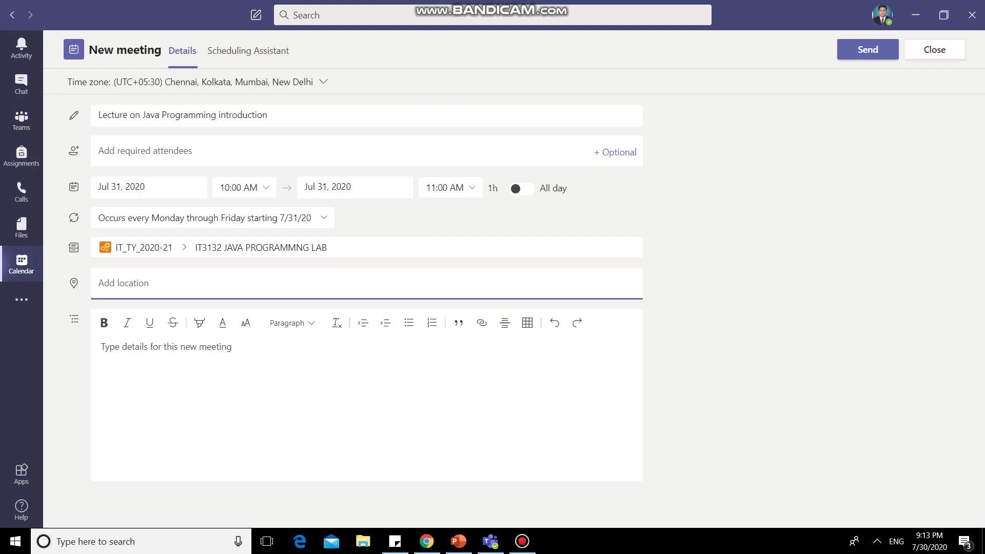
text(RIT)
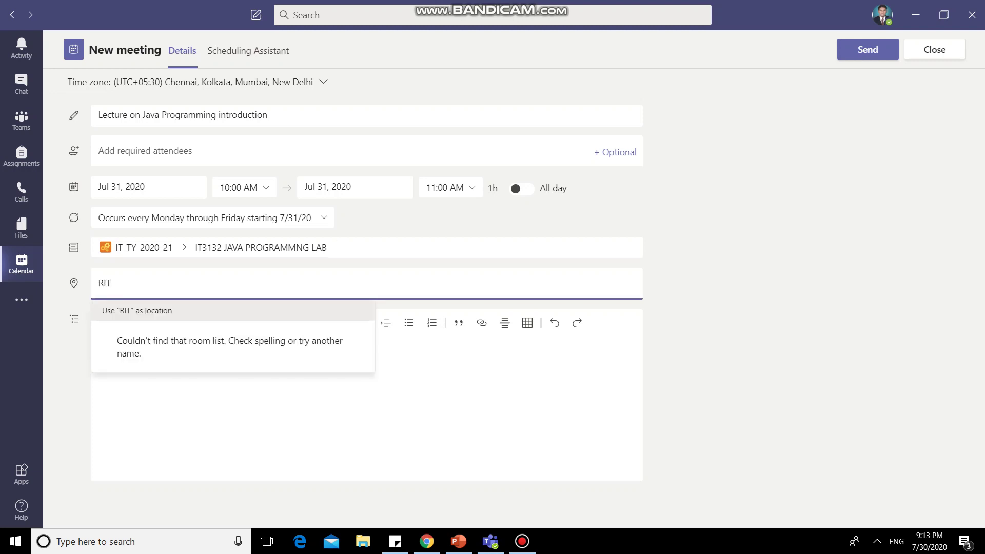
key(Return)
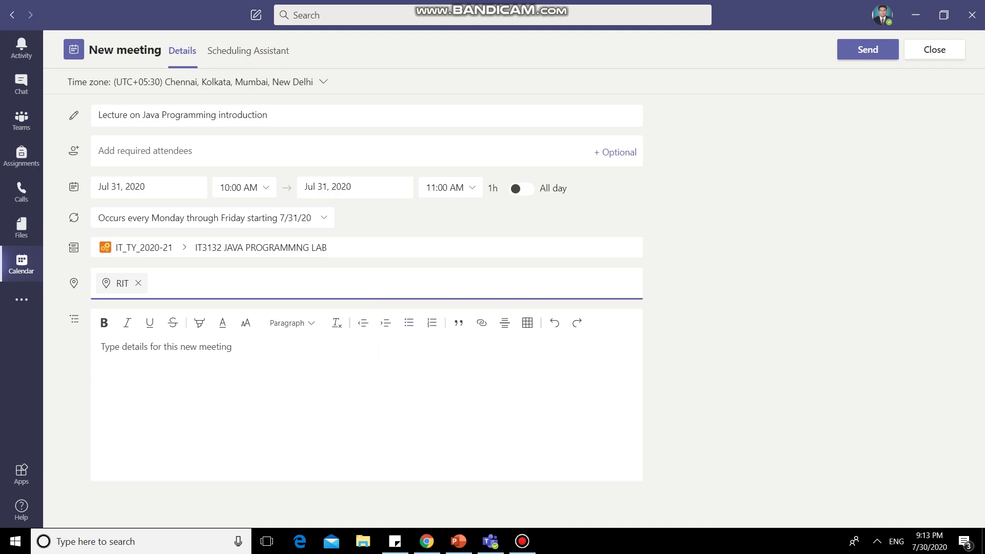
- Enter the meeting details "In this lecture, we are going to see introduction to Java Programming language" and send the invitation
click(101, 347)
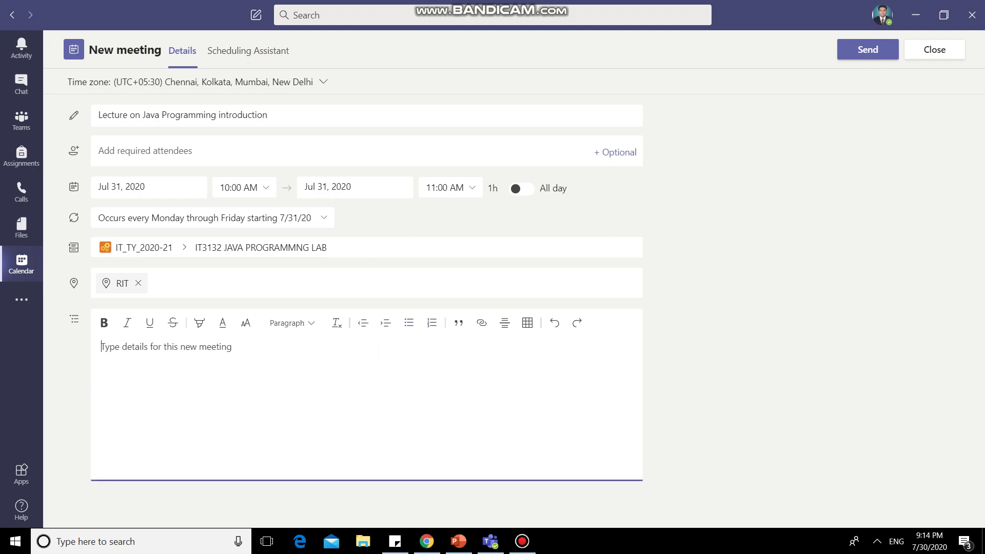
text(To)
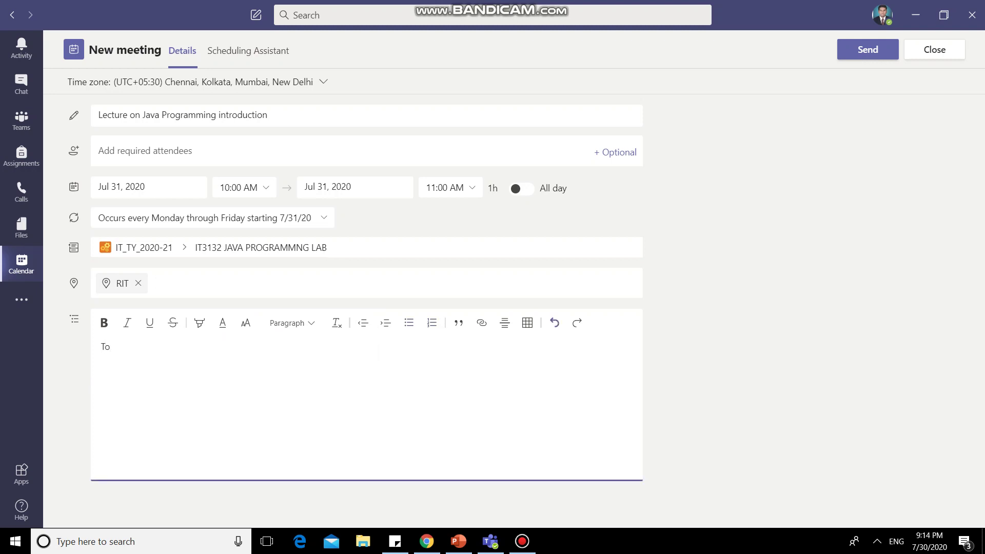
text(mm ne)
key(BackSpace)
key(BackSpace)
key(BackSpace)
key(BackSpace)
key(BackSpace)
key(BackSpace)
key(BackSpace)
text(th=)
key(BackSpace)
key(BackSpace)
key(BackSpace)
key(BackSpace)
key(BackSpace)
key(BackSpace)
text(In this lecture, we are going to see)
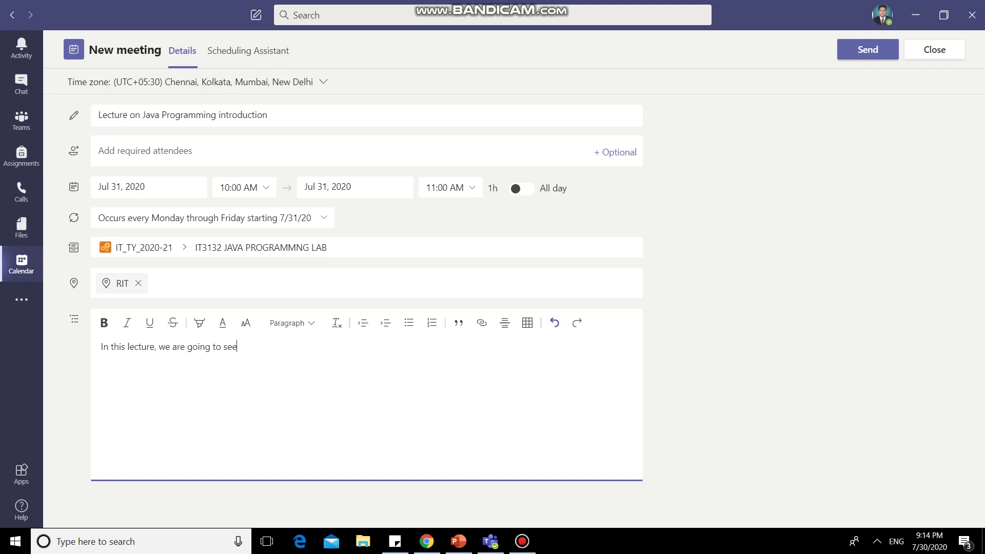
text( introducton to)
key(BackSpace)
key(BackSpace)
key(BackSpace)
key(BackSpace)
key(BackSpace)
text(ion t o Jaa)
key(BackSpace)
text(va Programmi g)
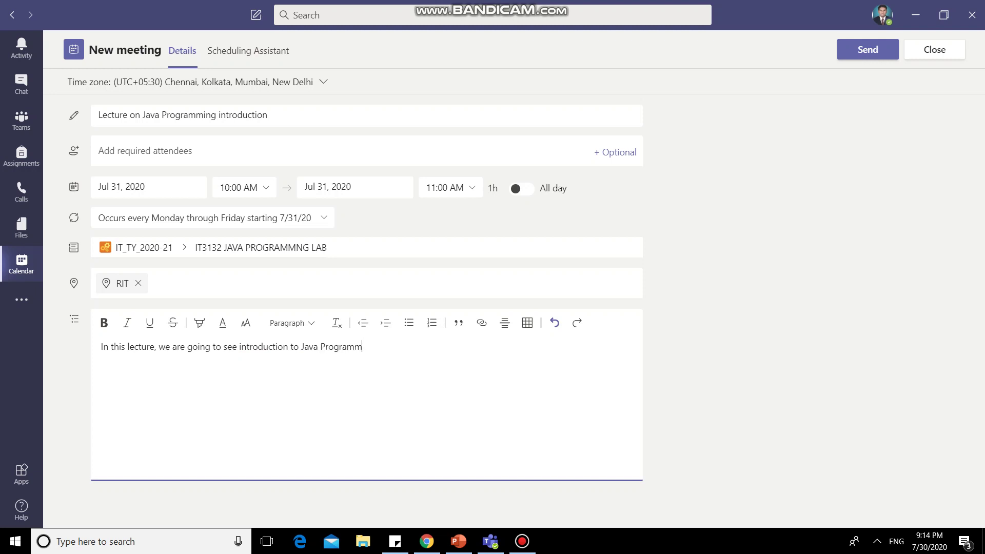
key(BackSpace)
key(BackSpace)
text(ng language)
click(867, 49)
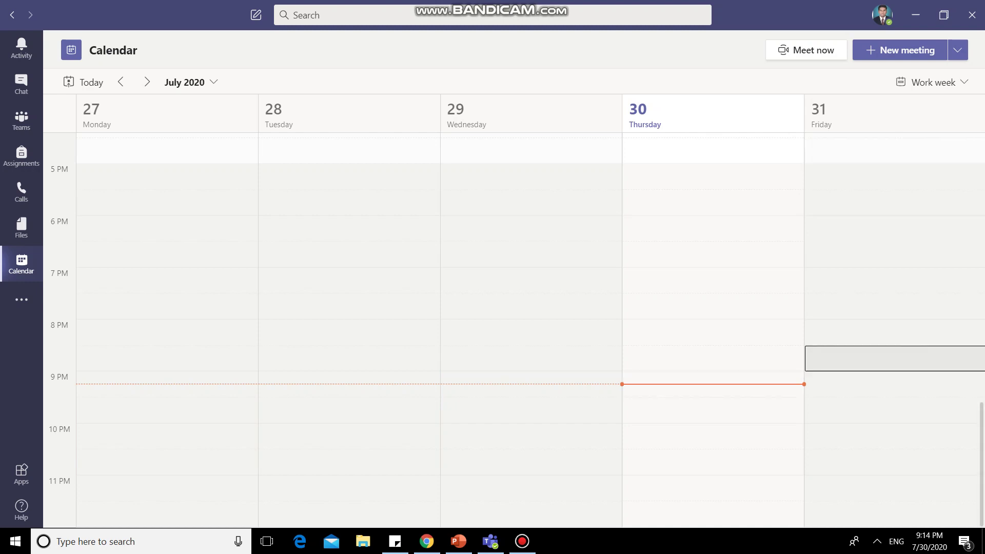
- Switch the calendar to the Day view and go to Friday, July 31, discarding any blank meeting form
click(893, 358)
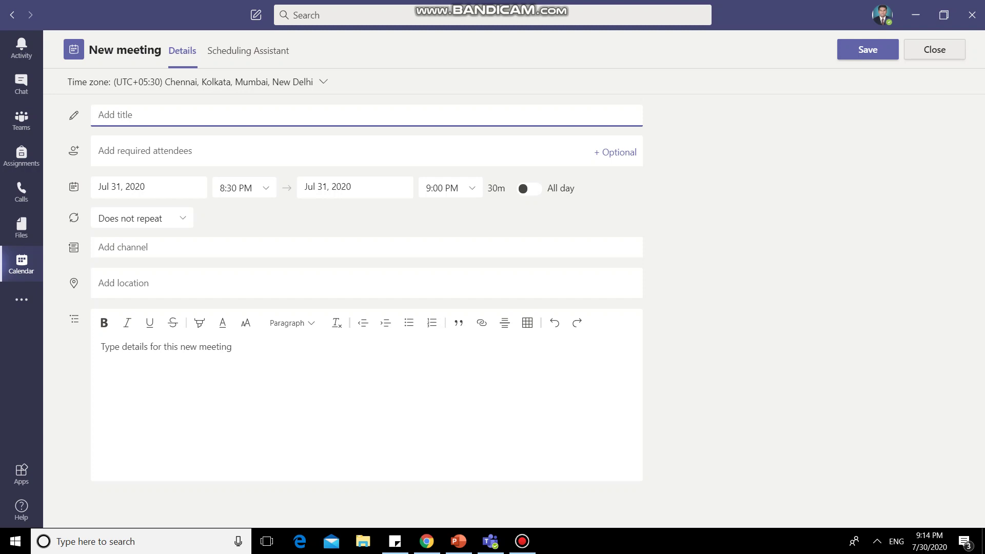
click(934, 49)
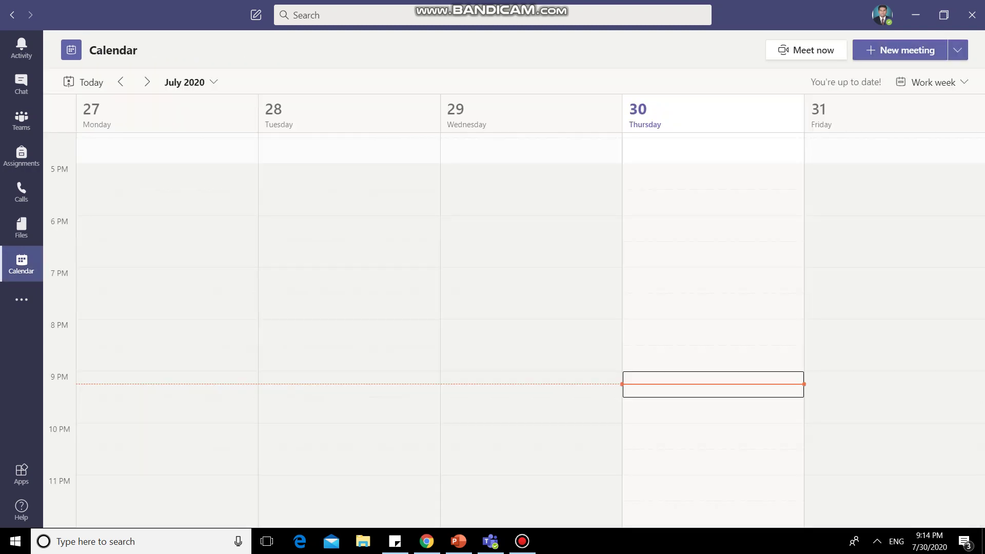
click(932, 82)
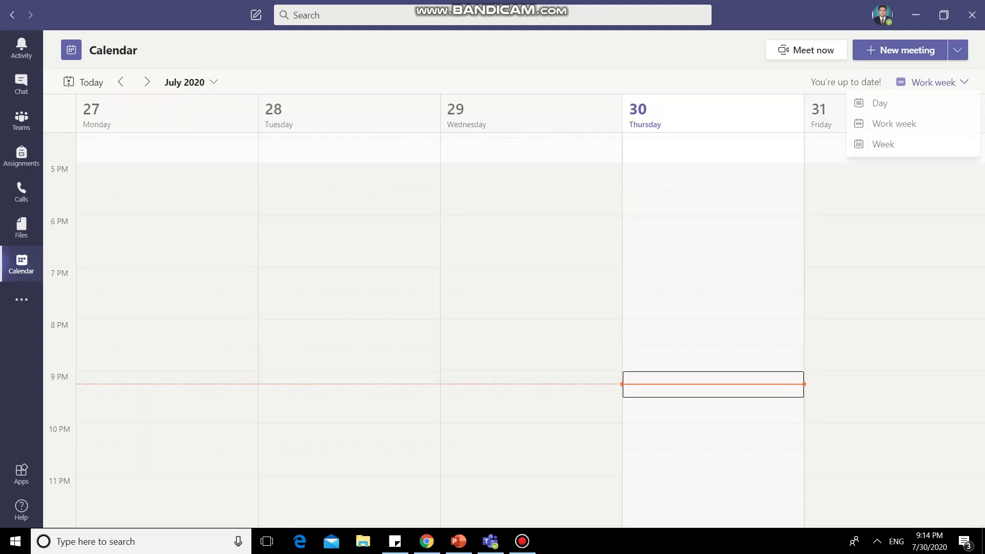
click(880, 103)
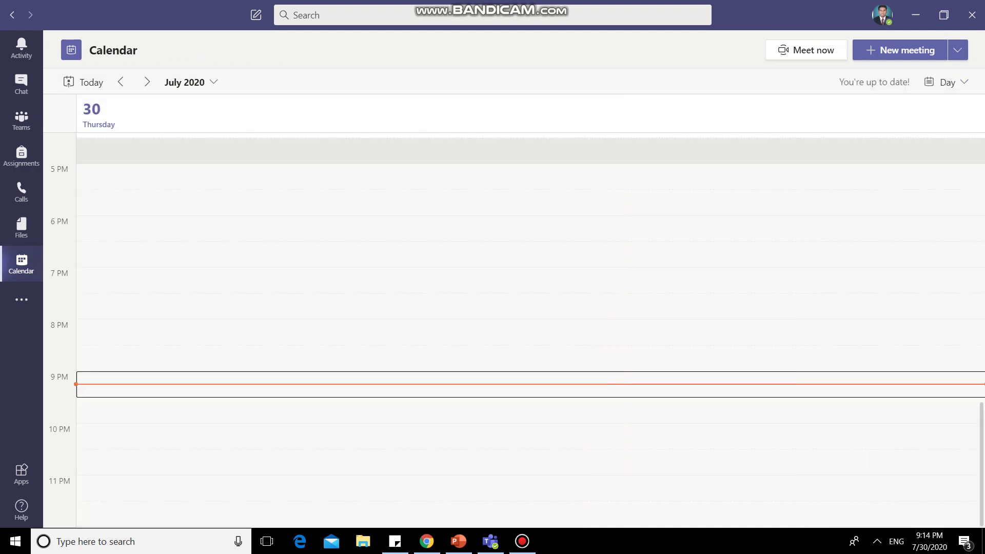
click(146, 82)
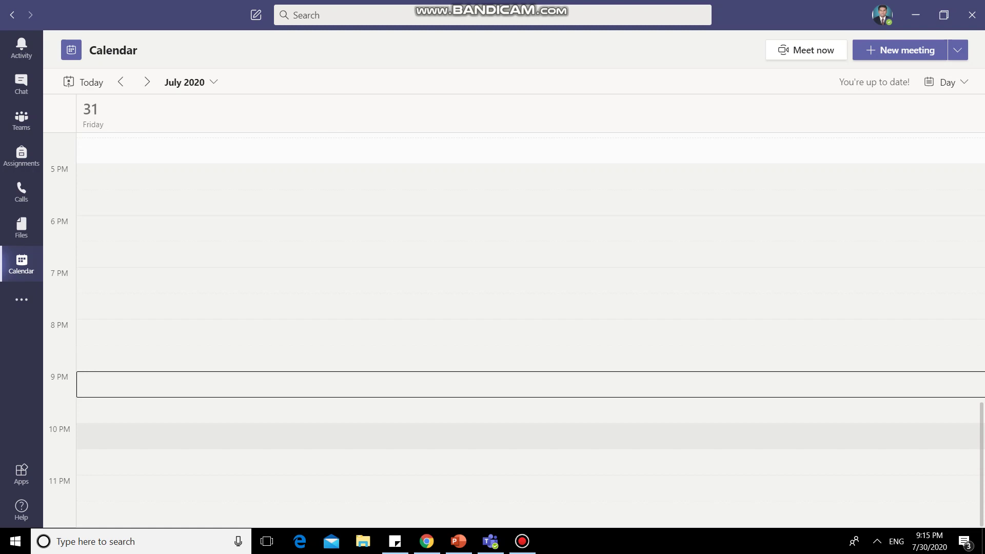
click(512, 436)
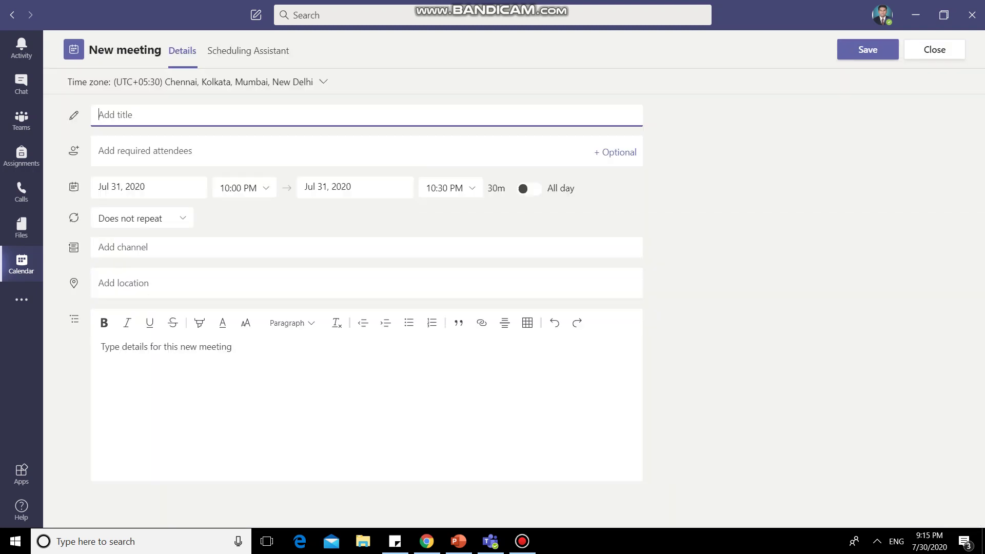
click(934, 50)
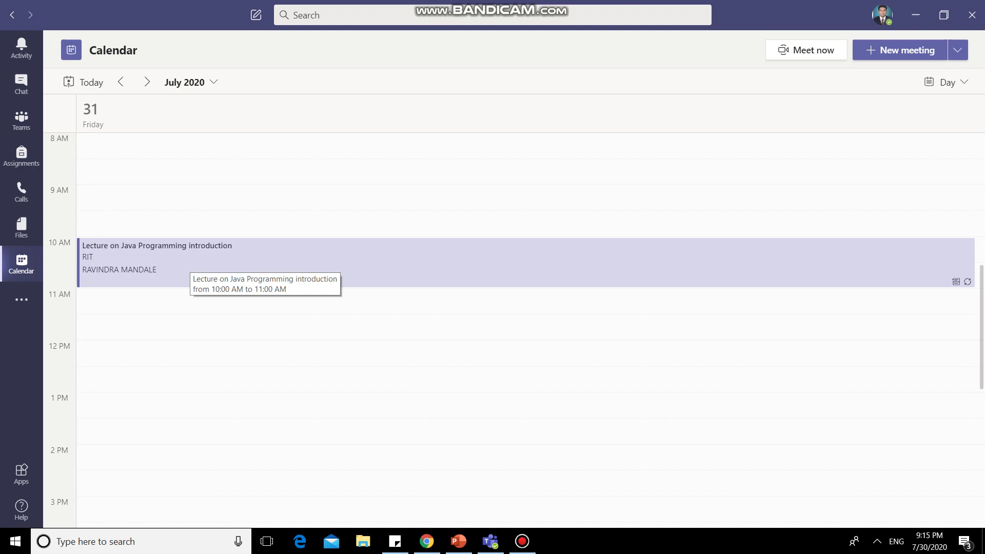
- Open the whole series of the "Lecture on Java Programming introduction" meeting for editing and bring up its meeting options
right_click(218, 258)
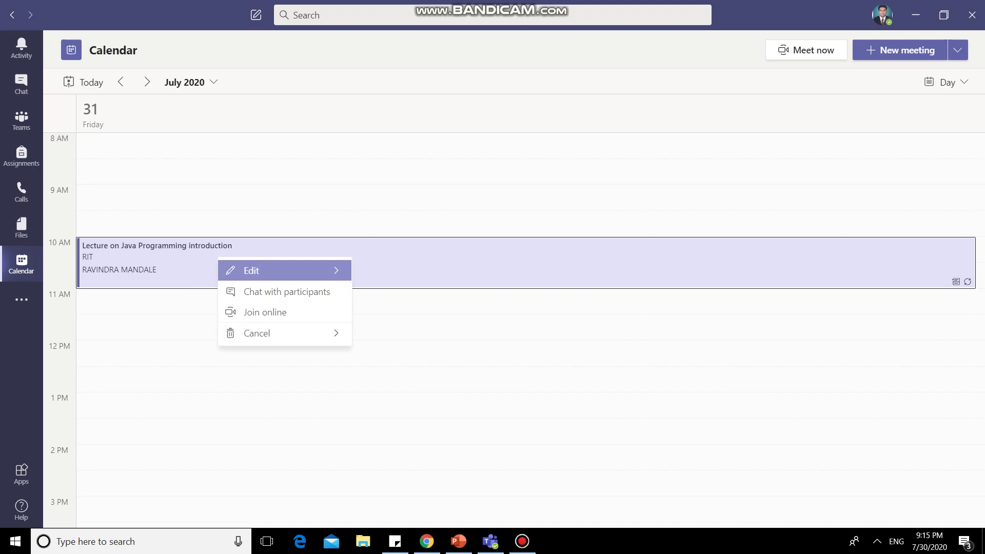
mouse_move(287, 270)
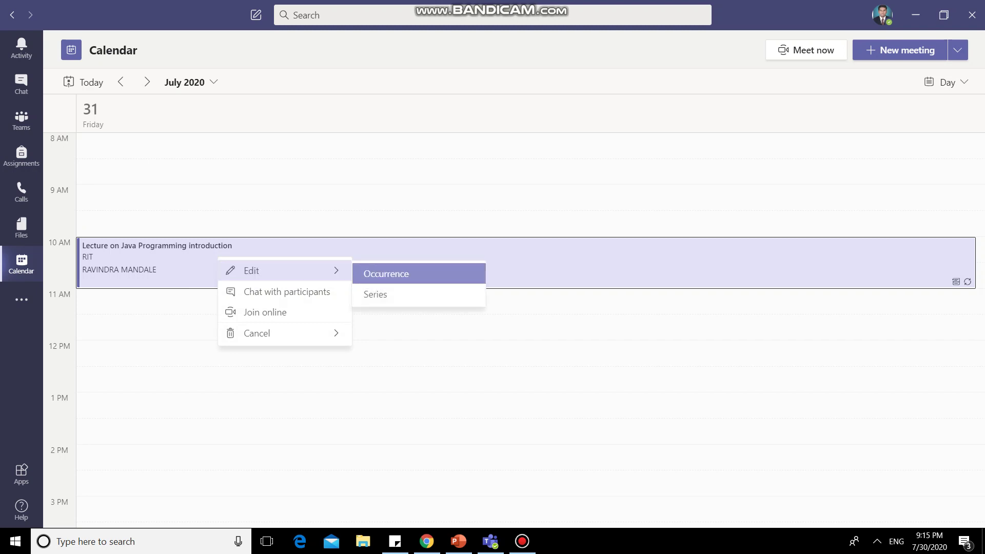
click(375, 294)
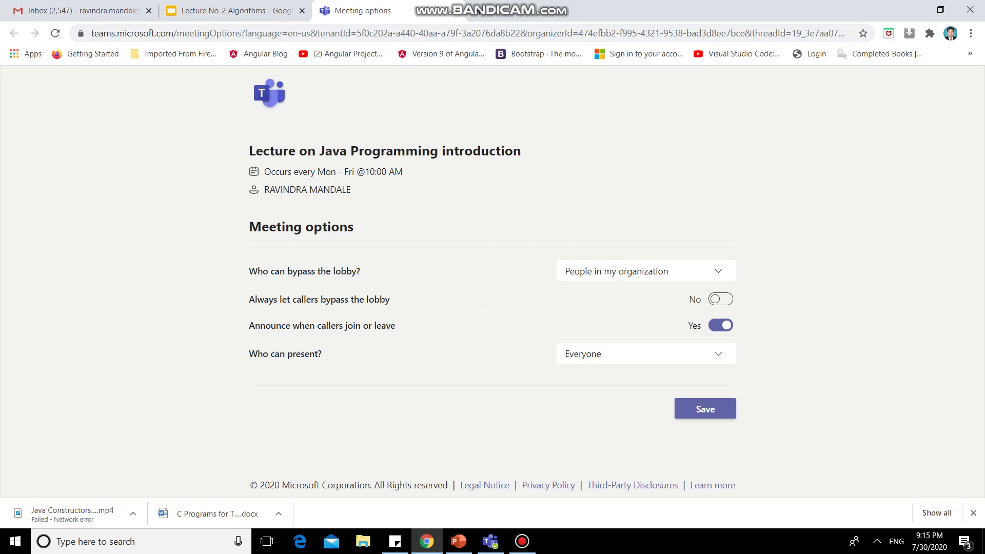
- Review the lobby bypass choices, set who can present to Only me, and save the meeting options
click(645, 271)
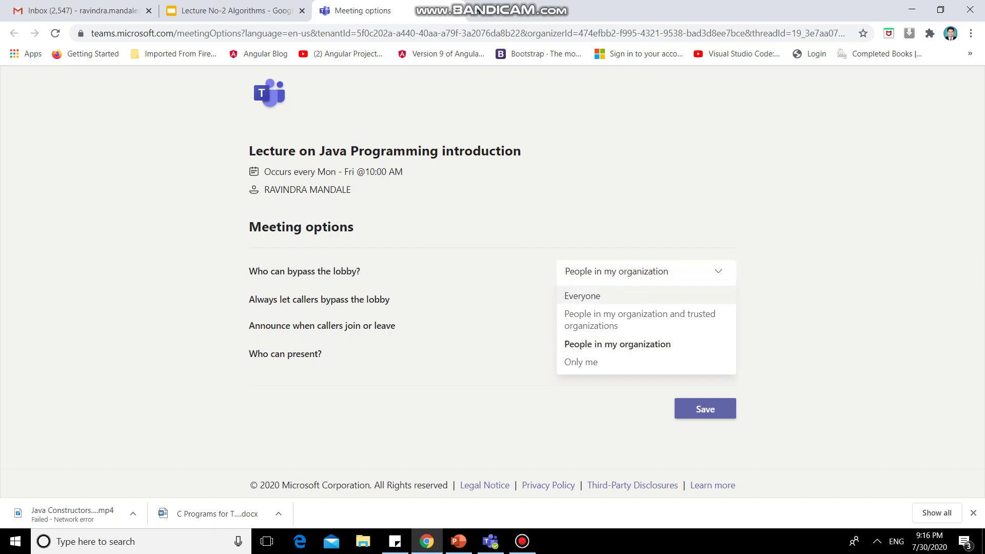
key(Escape)
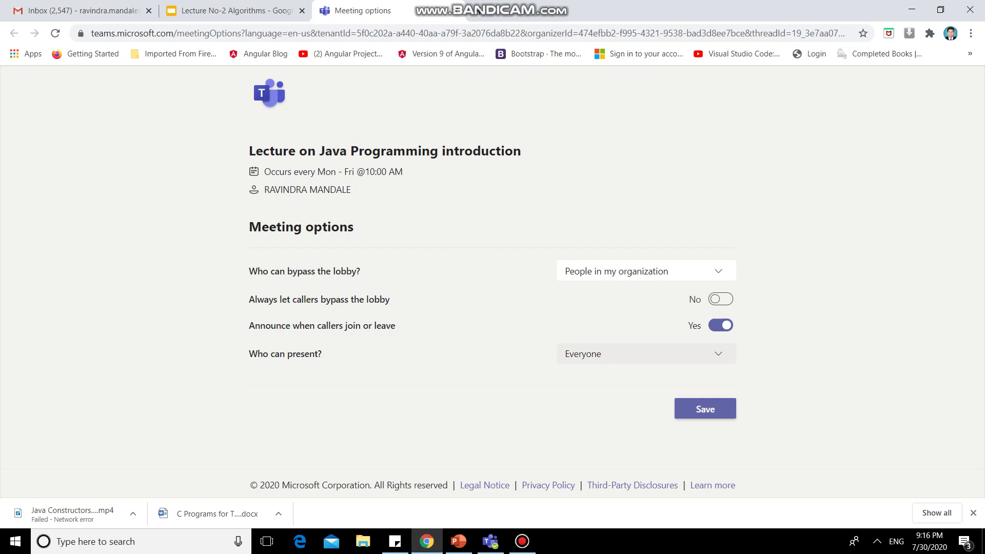
click(641, 353)
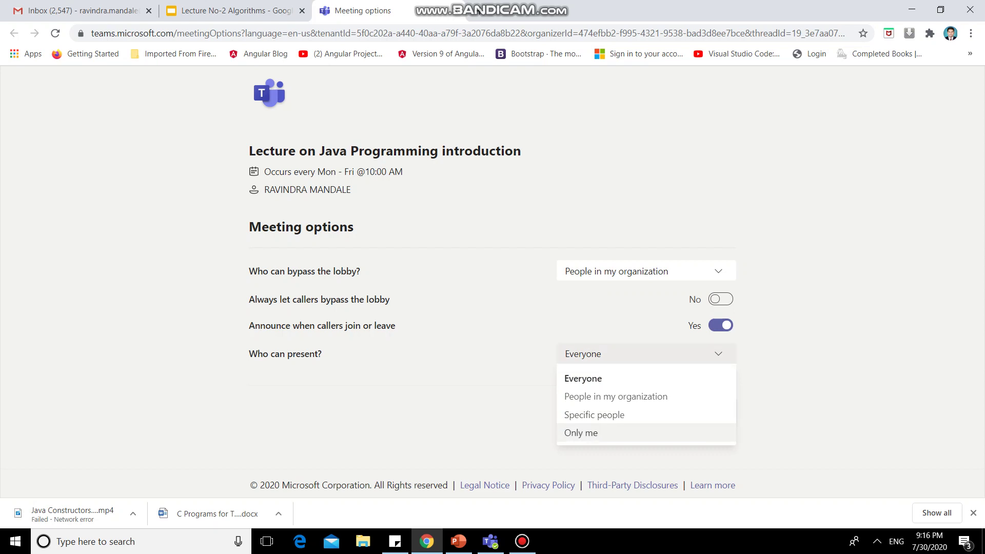
key(Return)
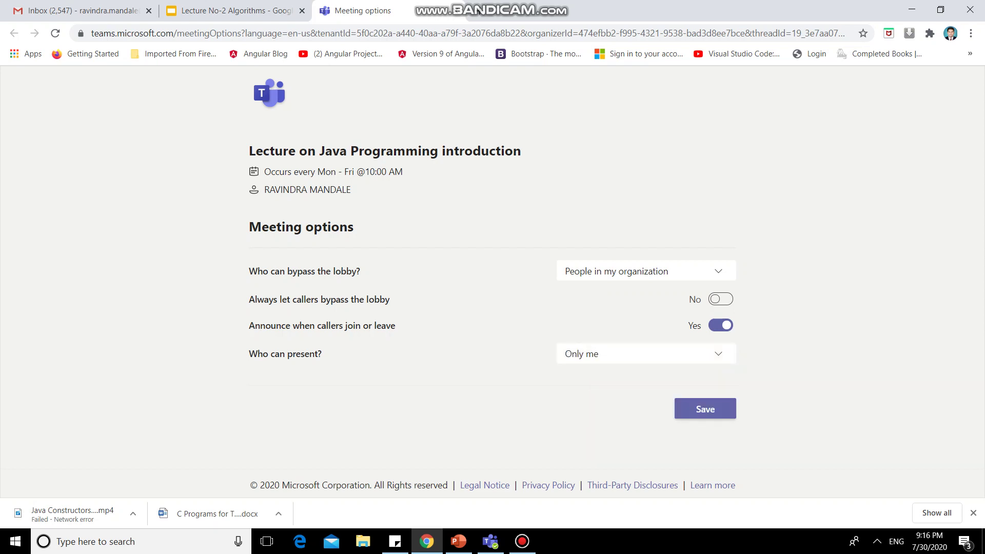
key(Return)
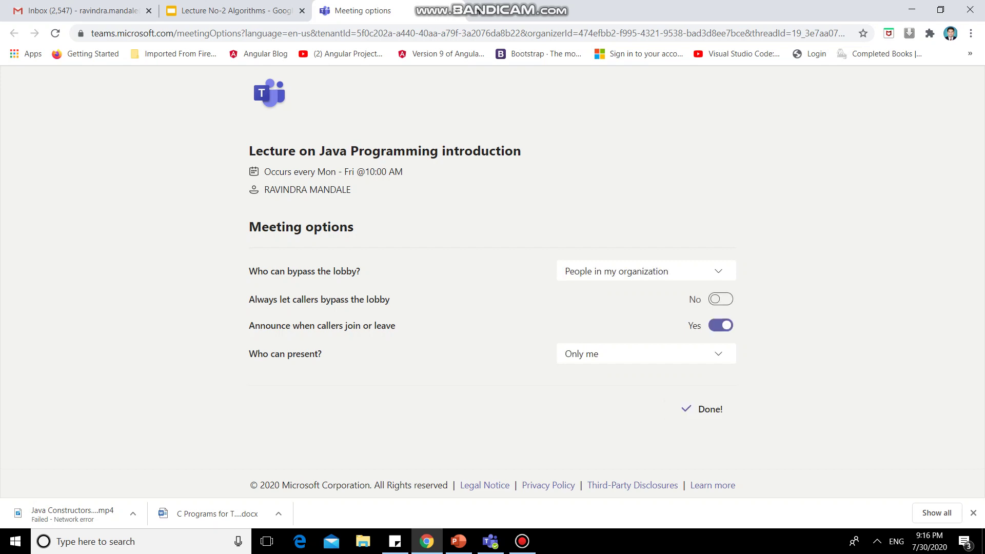
- Close the meeting options page, switch back to Microsoft Teams and close the lecture series details
key(ctrl+w)
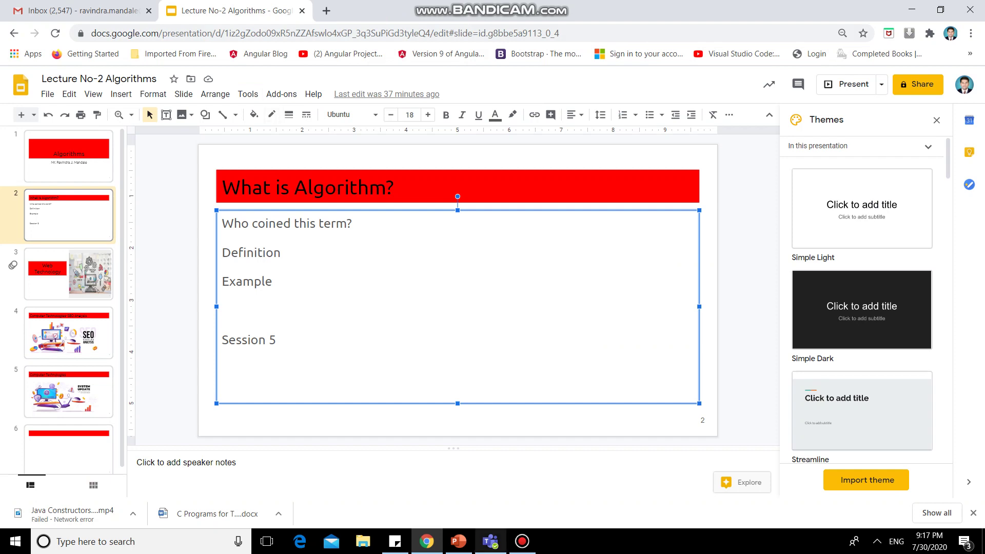
click(490, 542)
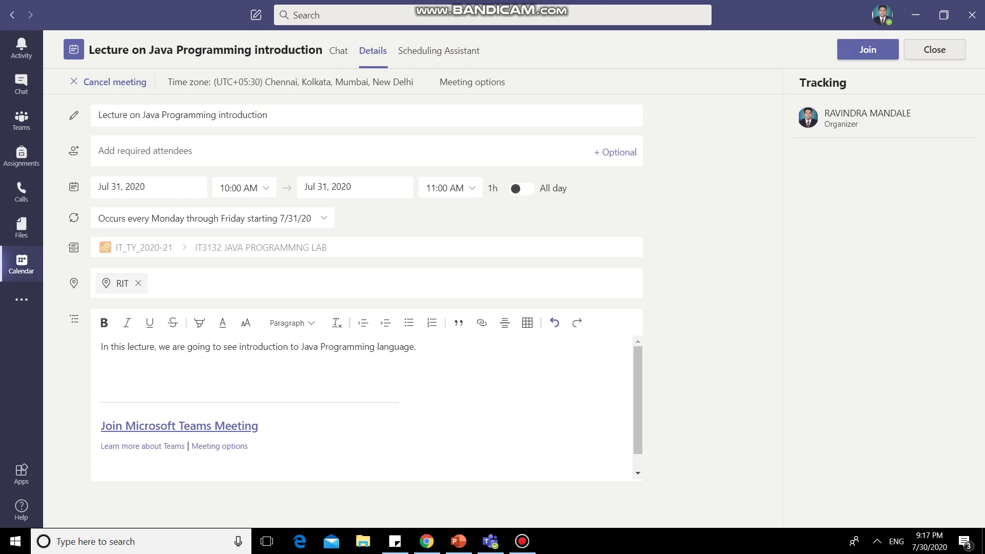
click(934, 50)
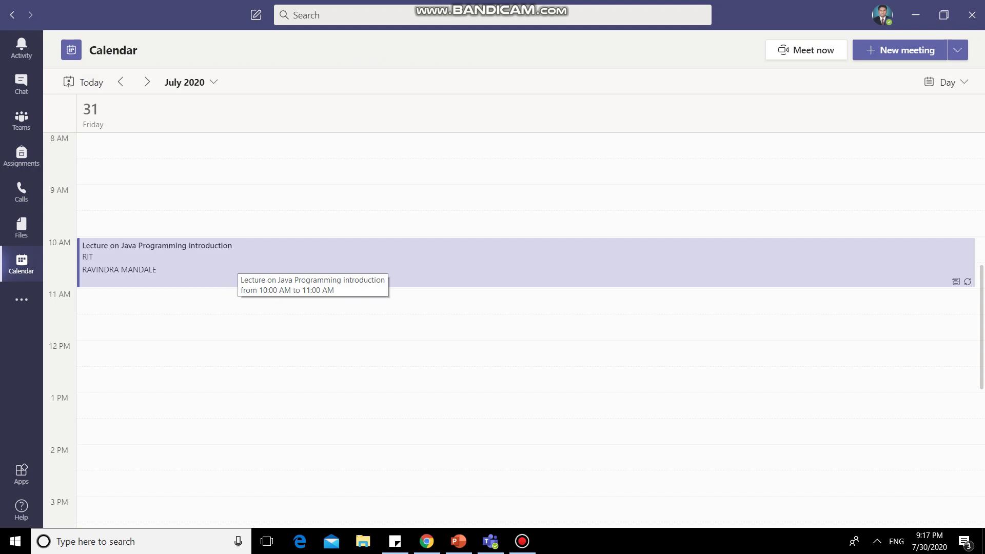
- Open the July 31 occurrence of the Java Programming lecture and join it with the microphone on and camera off
double_click(236, 264)
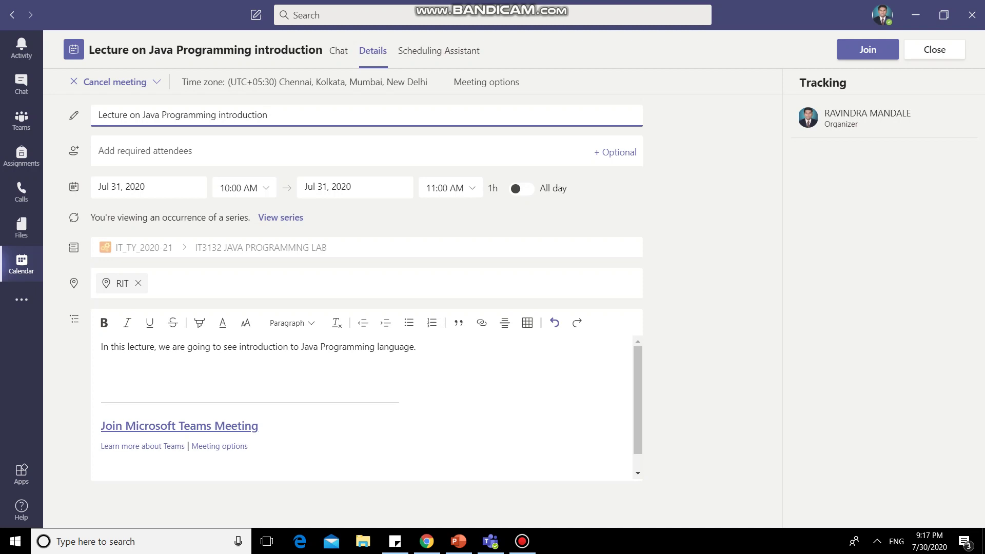
click(868, 50)
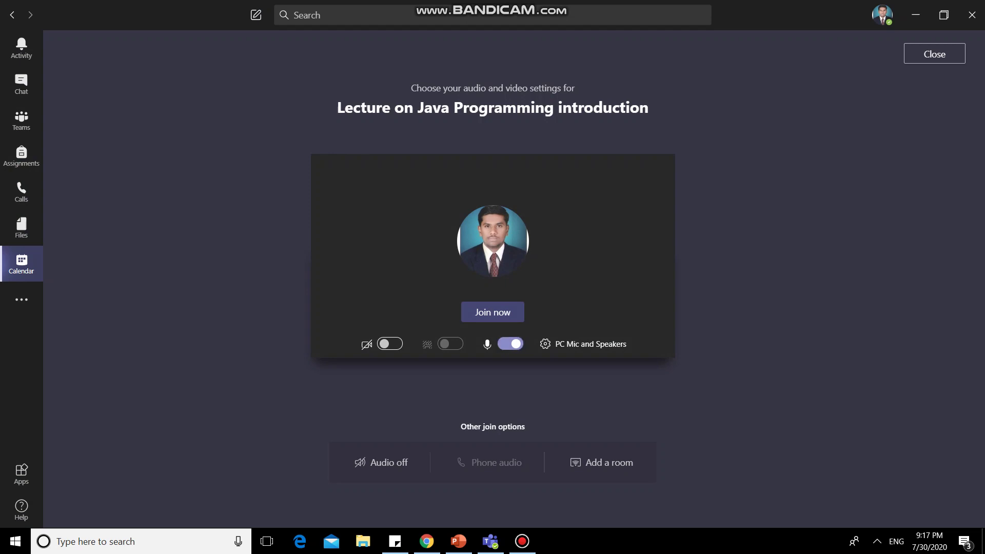
key(Return)
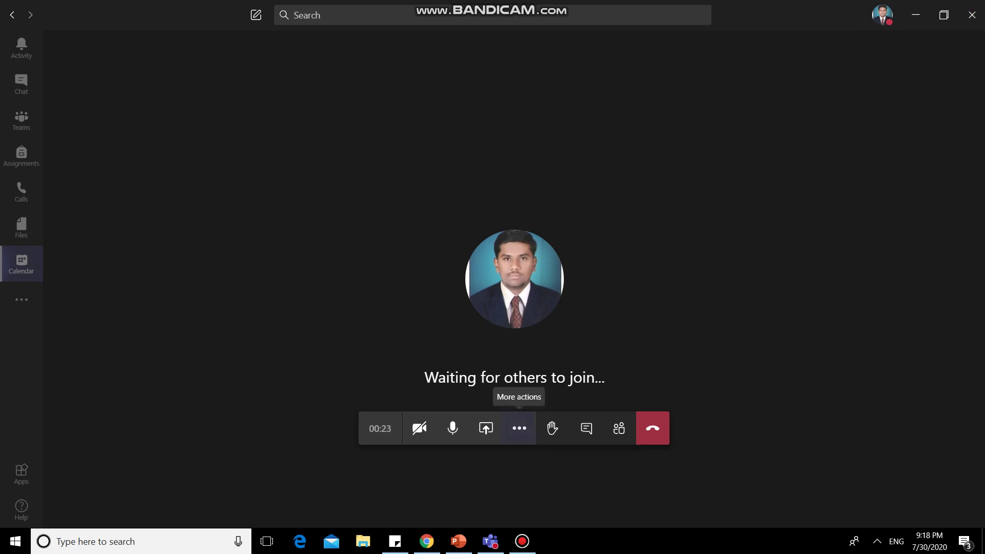
- Start recording the meeting, stop the recording again, and dismiss the tip about where recordings are kept
click(519, 427)
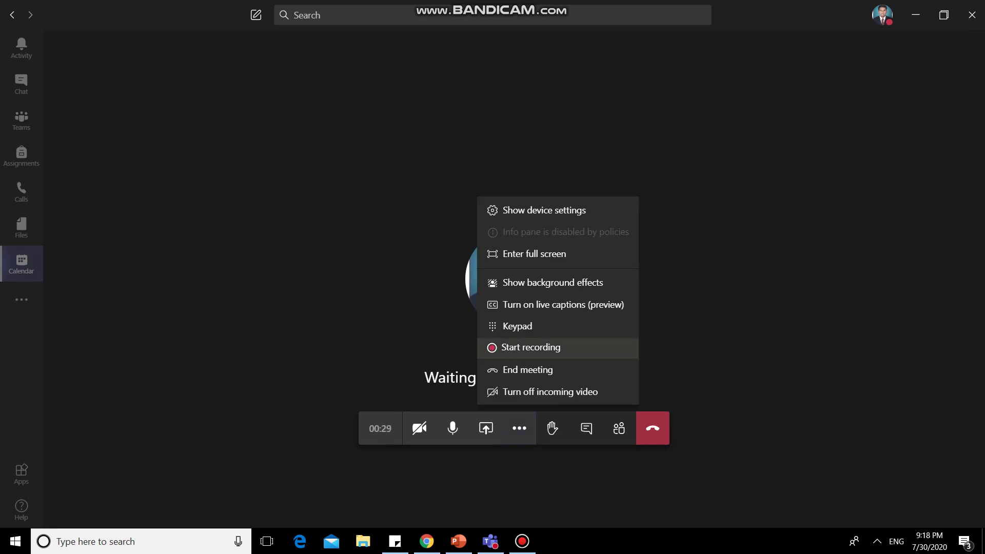
click(530, 347)
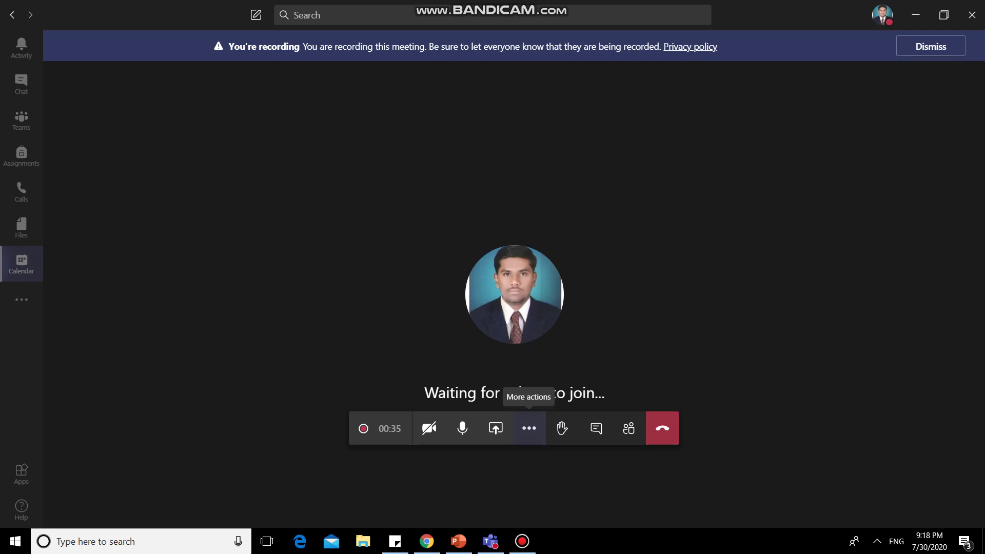
click(528, 428)
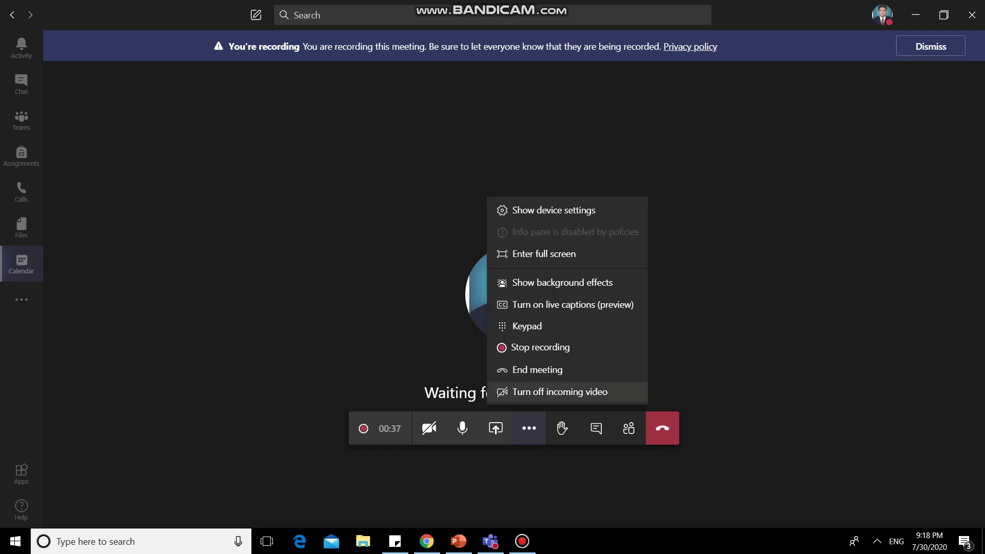
click(540, 347)
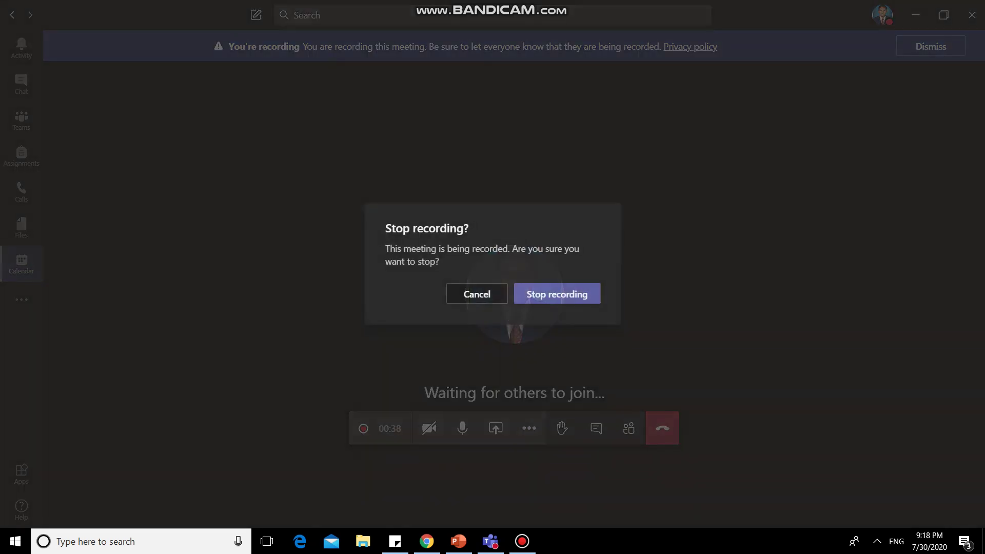
click(557, 293)
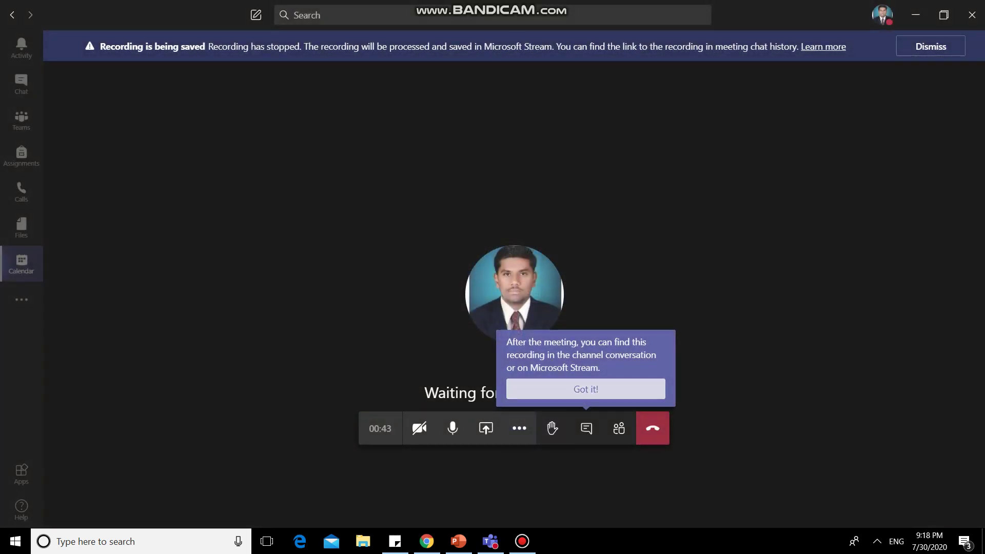
click(586, 389)
- Show the meeting participants and download the attendance list
click(618, 428)
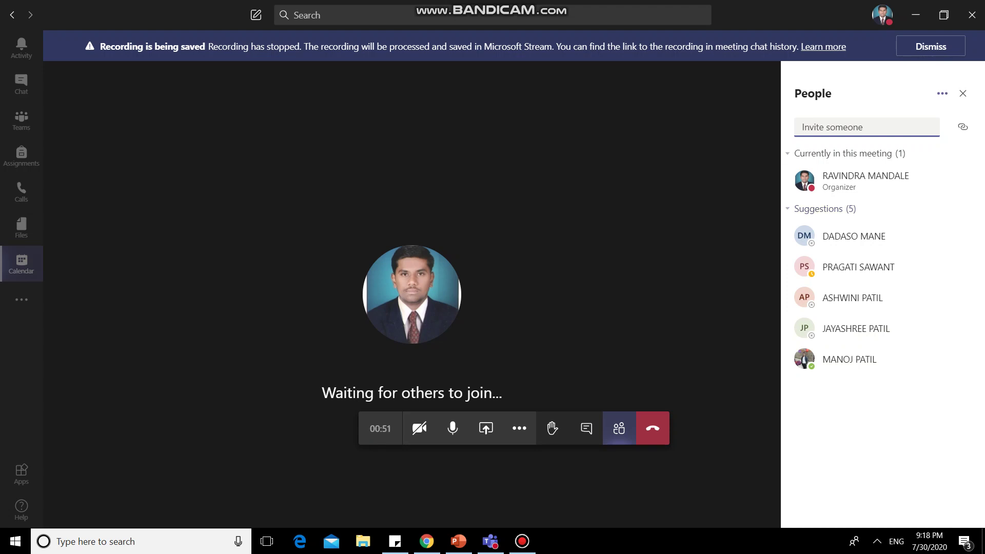
click(941, 93)
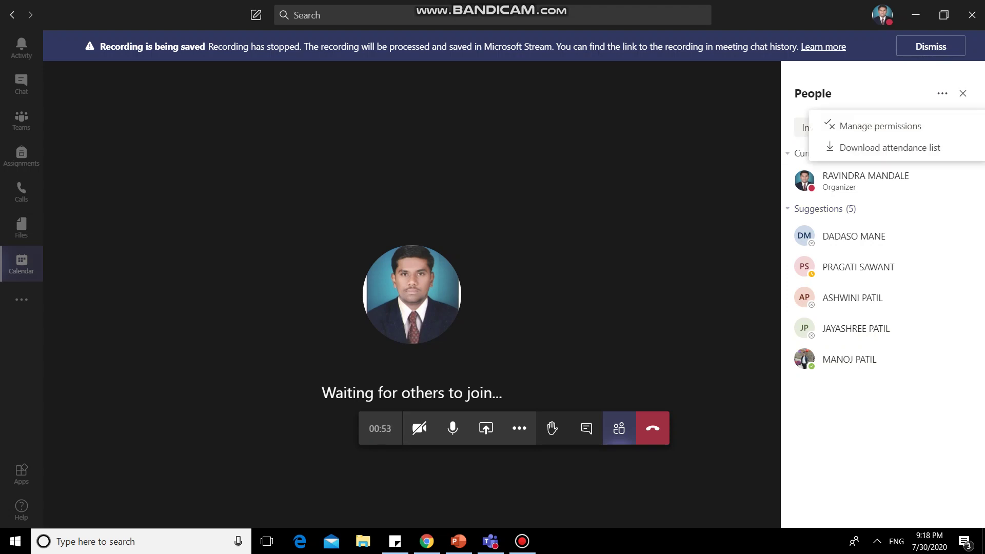
key(Escape)
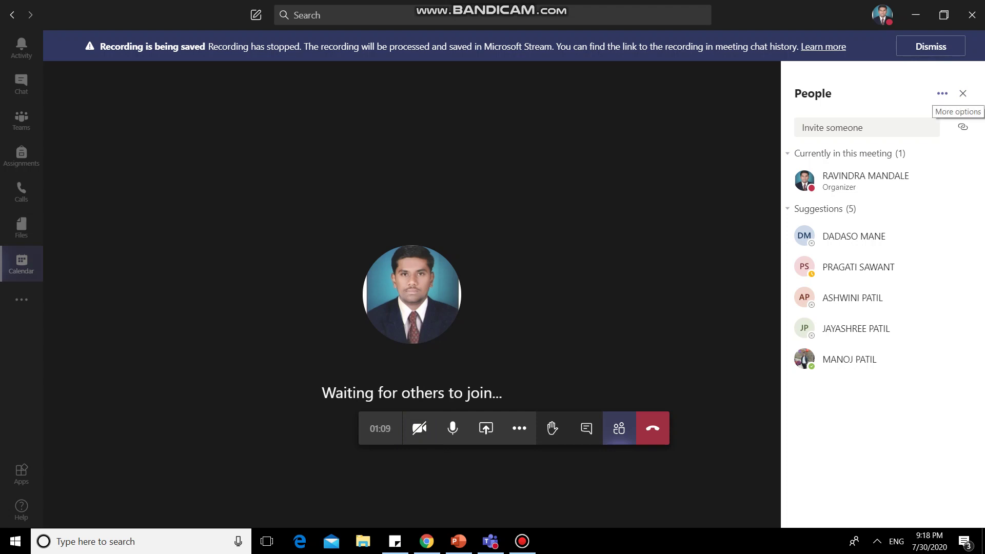
click(942, 94)
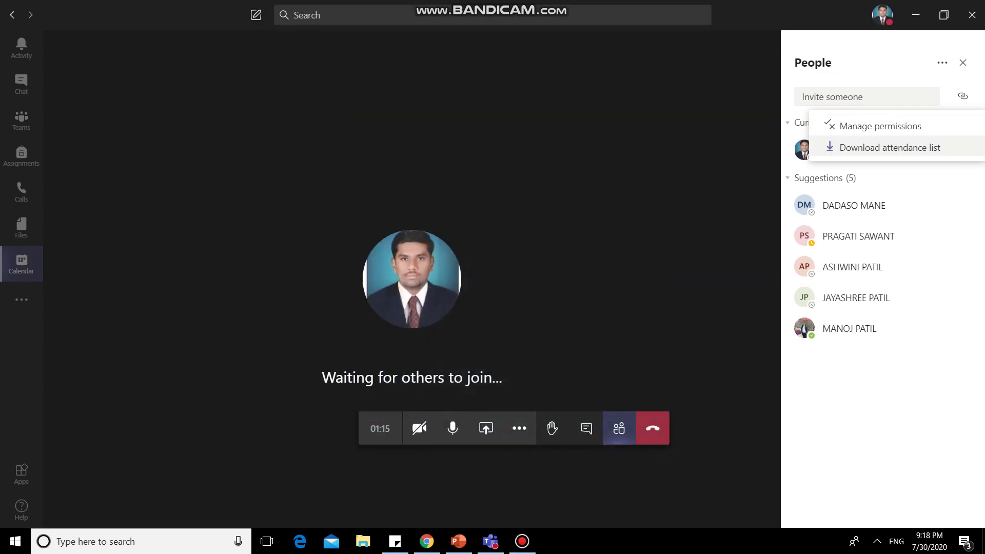
click(890, 148)
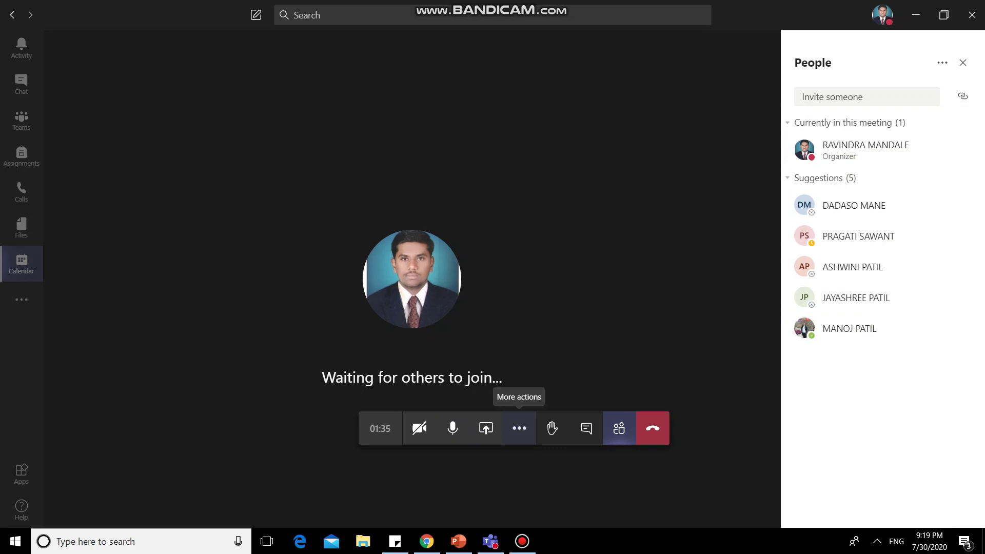
- End the meeting for everyone
click(519, 428)
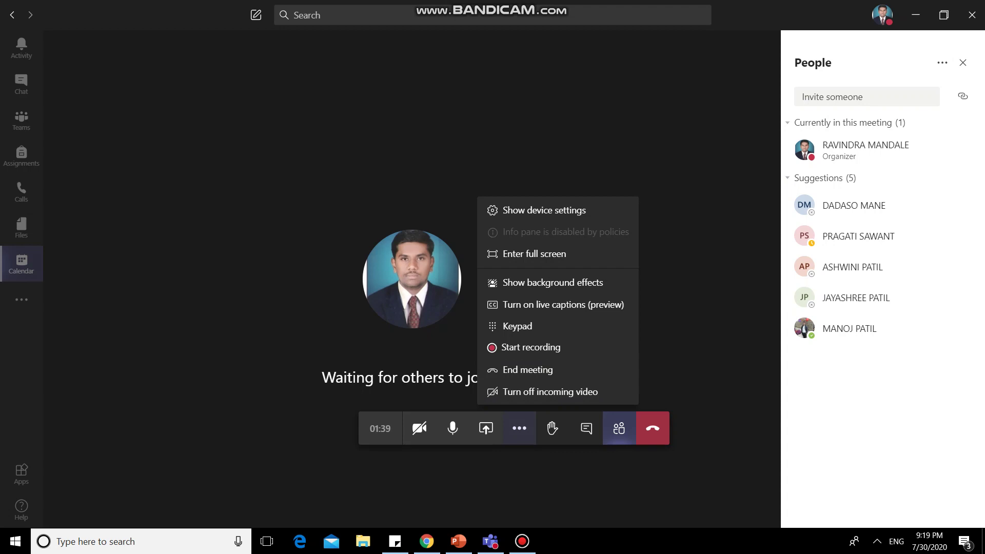
click(528, 370)
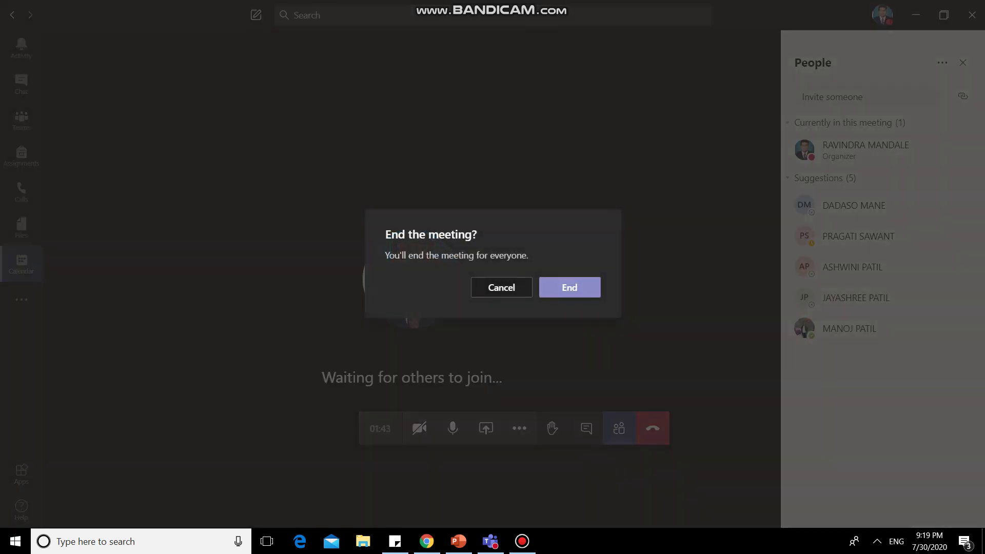
click(569, 287)
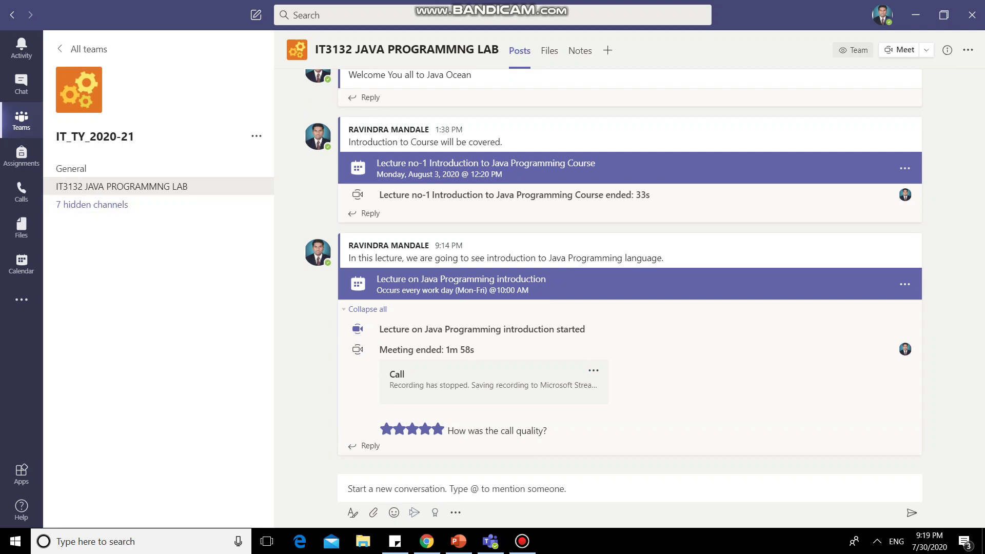
- Open Stream and look through the My content videos on its website for the lecture recording
click(21, 299)
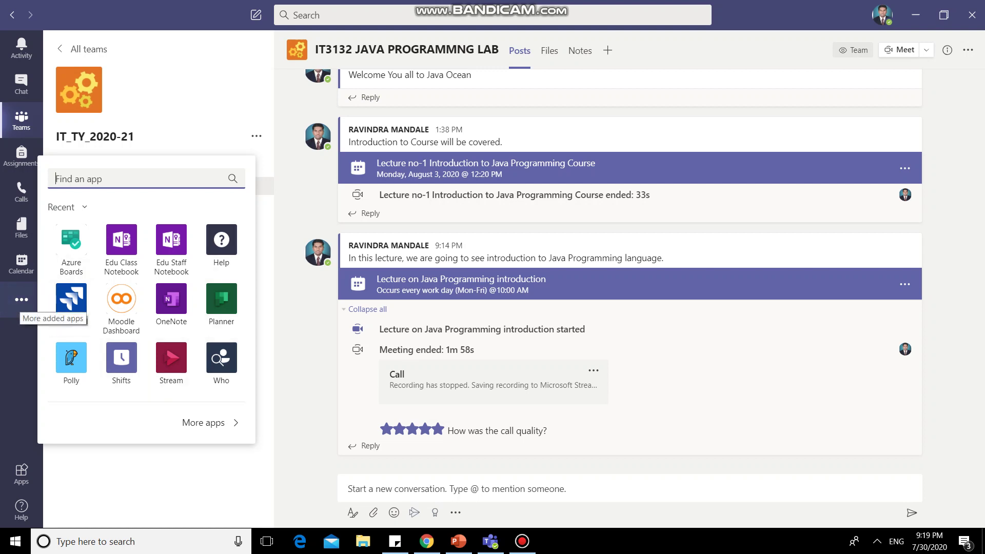
click(171, 362)
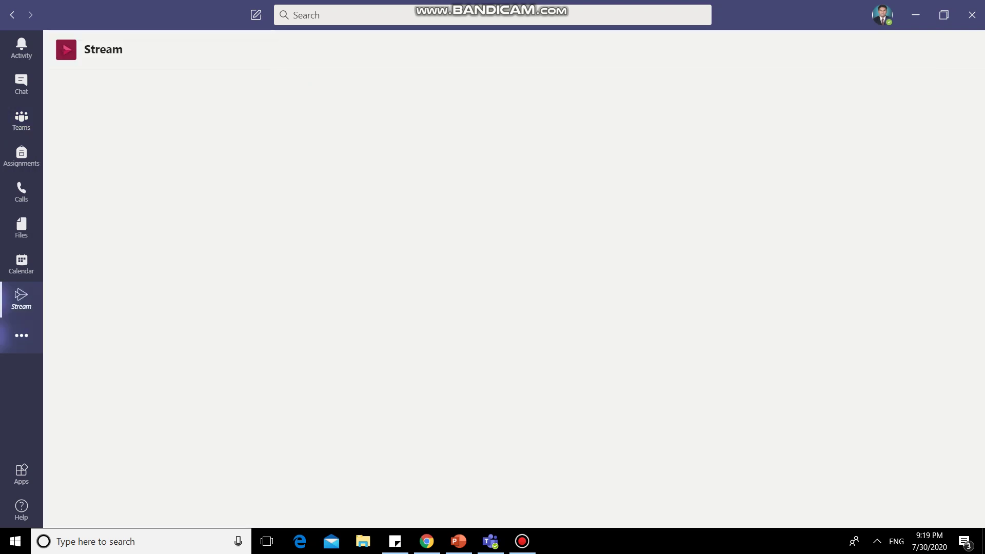
click(522, 541)
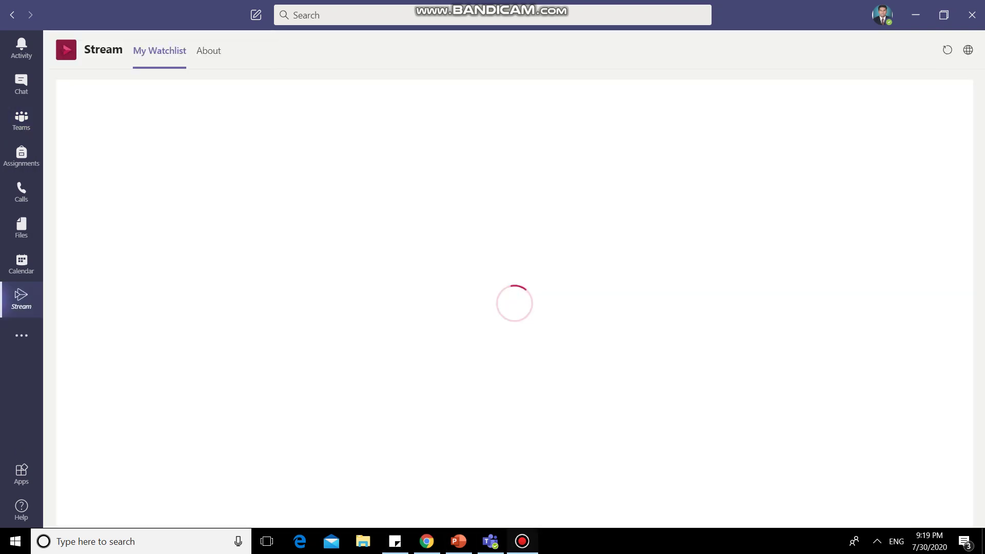
click(522, 541)
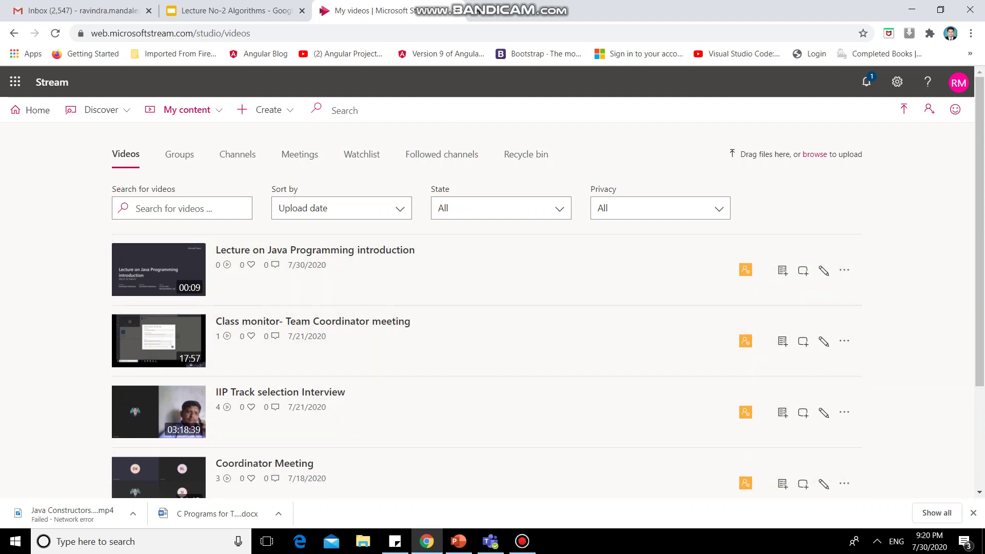
scroll(487, 359, down, 3)
scroll(487, 359, up, 2)
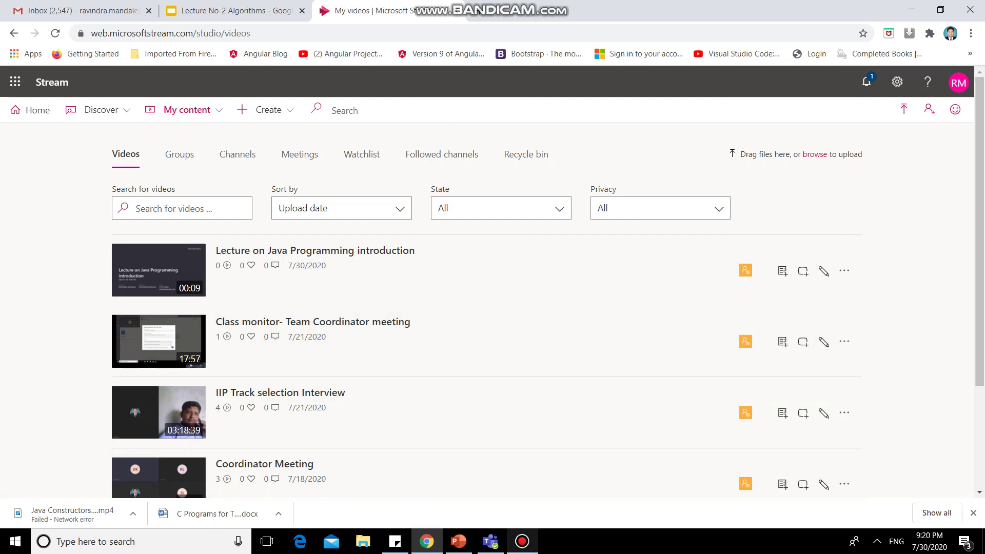
click(521, 541)
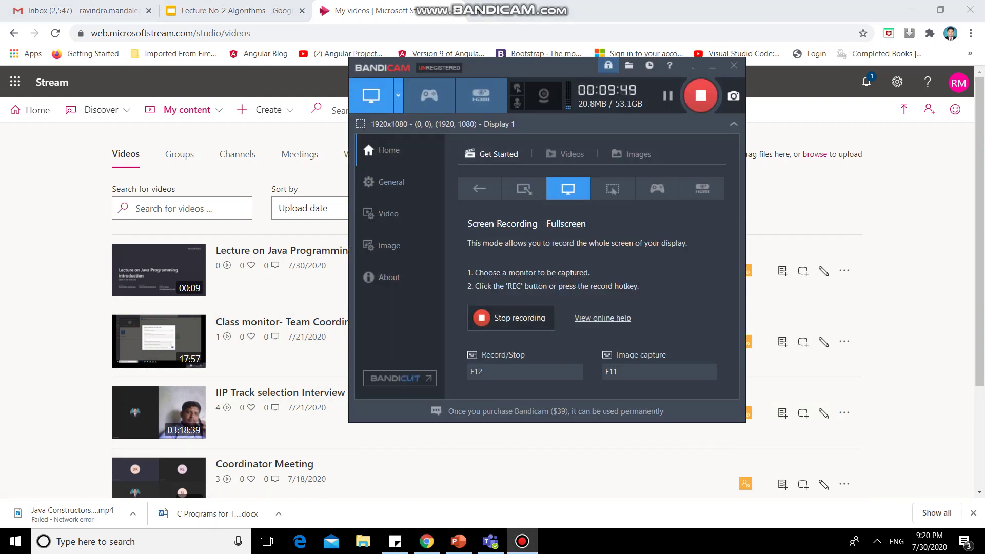